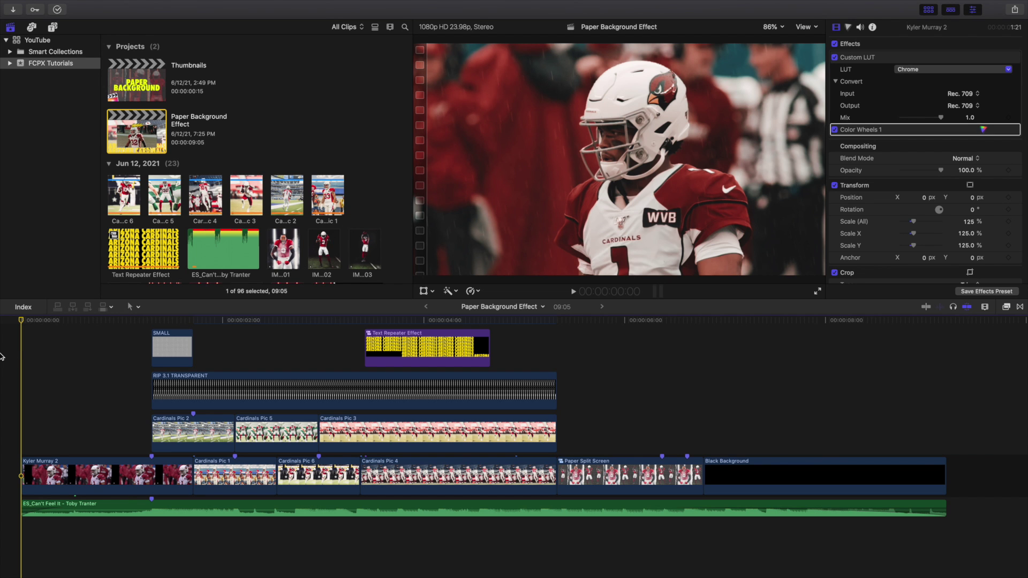
Step: Play the Paper Background Effect project to preview the finished edit, stopping within the Paper Split Screen clip
key(space)
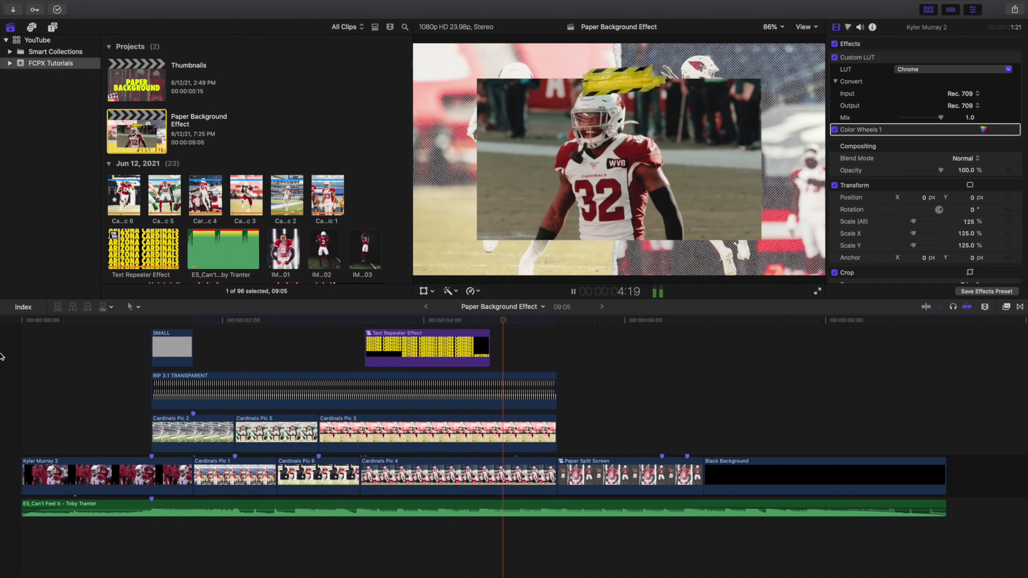
key(Home)
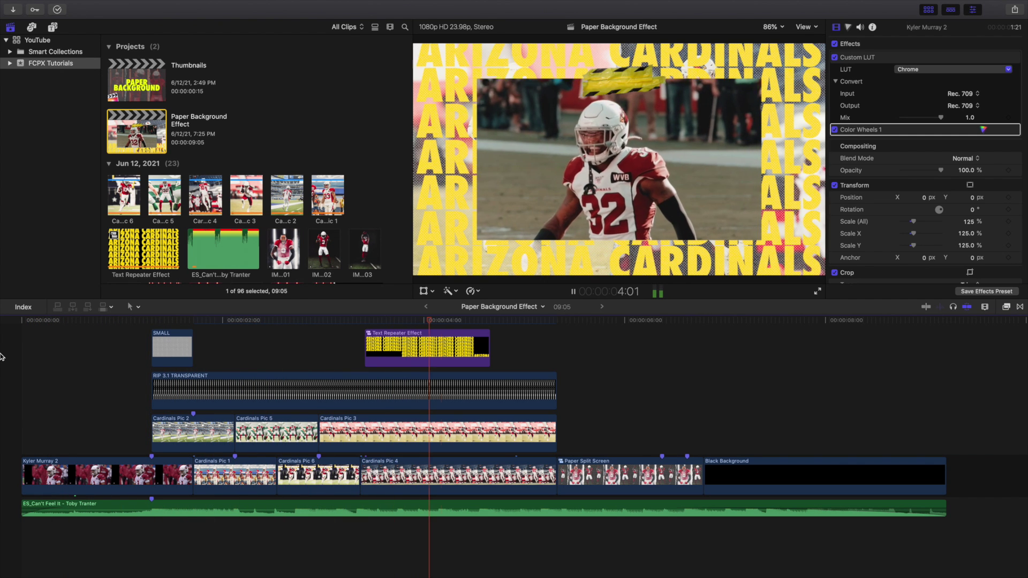
key(space)
click(620, 256)
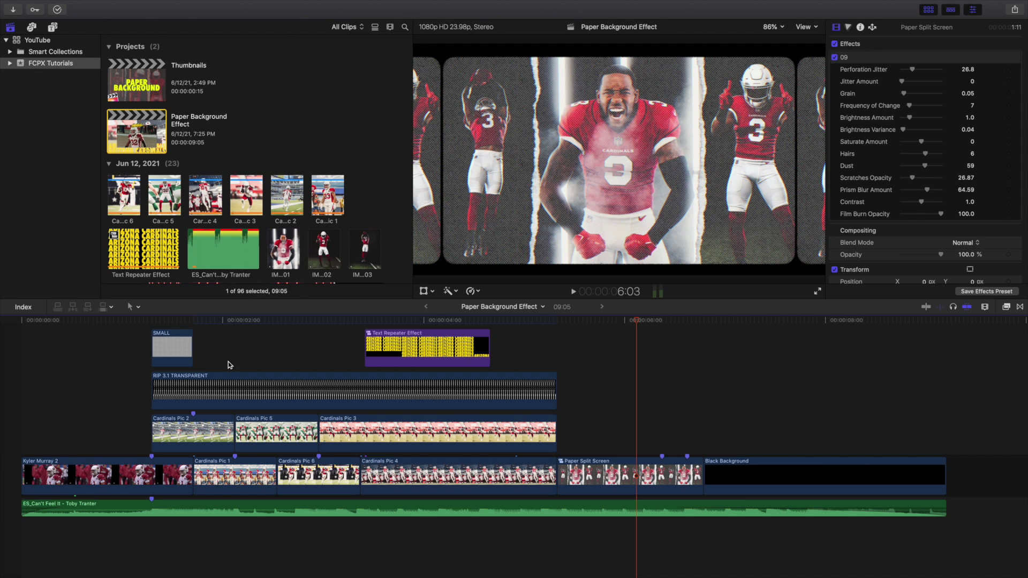
Step: Examine the stacked layers in the timeline, from the Paper Collage Effect clip down to the music track
scroll(278, 369, up, 3)
scroll(328, 375, up, 4)
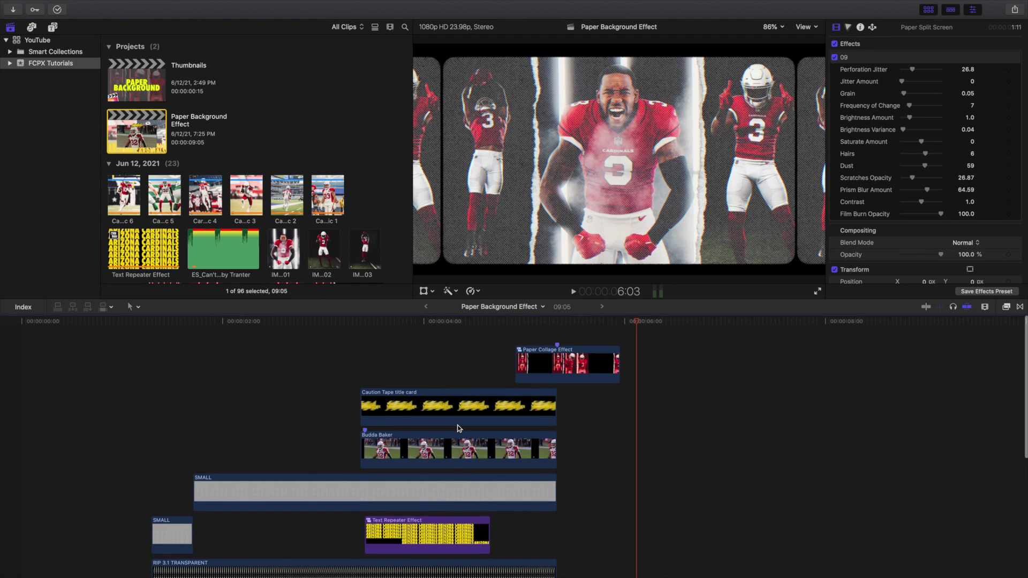
scroll(457, 427, down, 5)
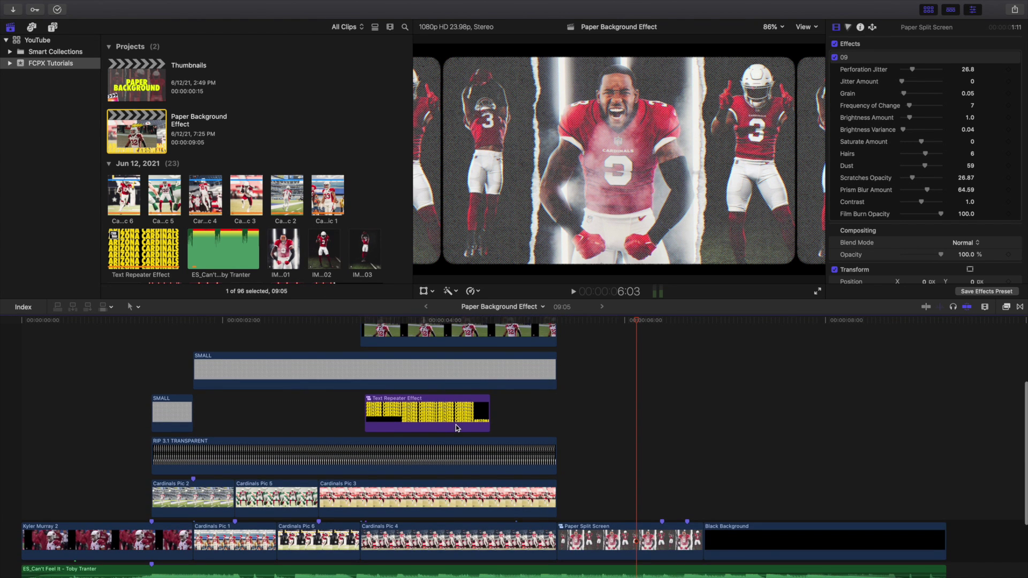
scroll(453, 425, up, 6)
scroll(458, 423, down, 4)
scroll(458, 426, down, 3)
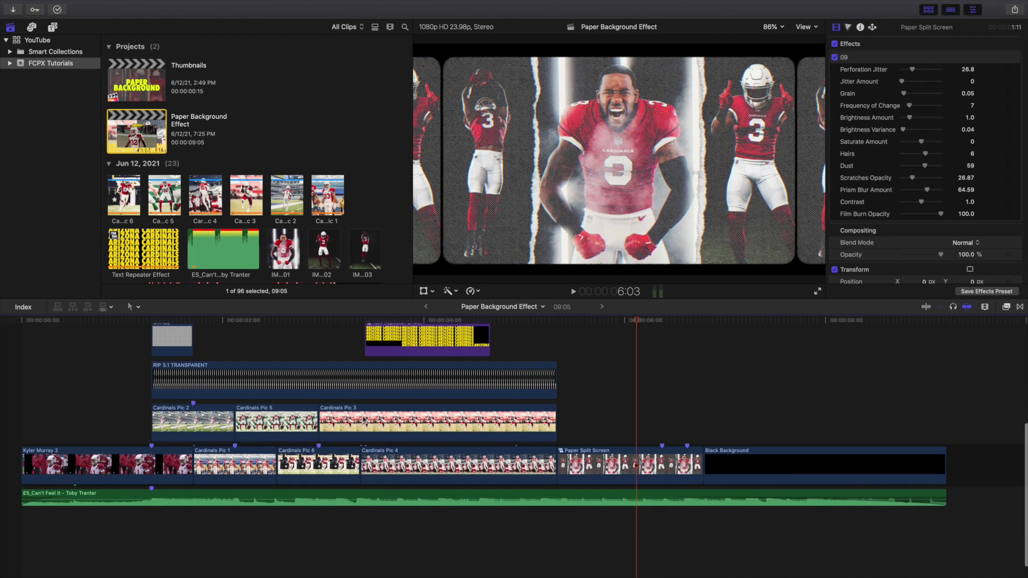
Step: Enlarge the timeline around the first paper transition and place the playhead where the Cardinals Pic 2 clip starts
click(143, 362)
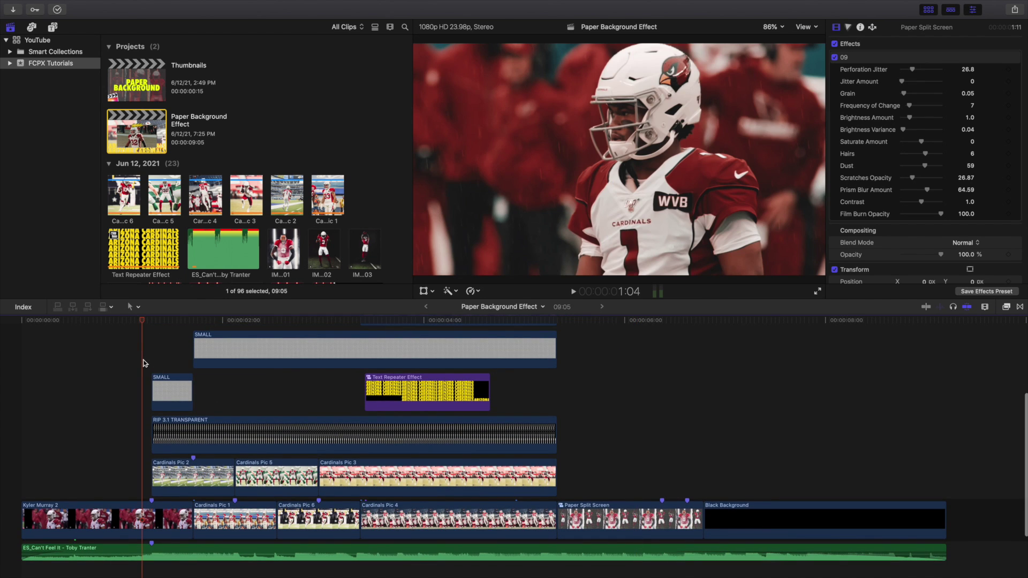
key(super+equal)
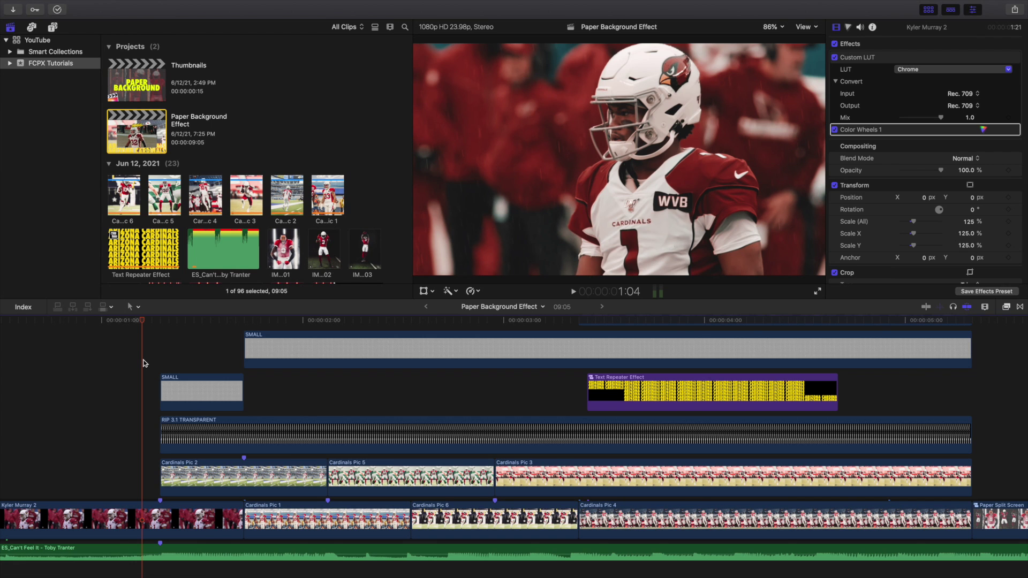
click(191, 464)
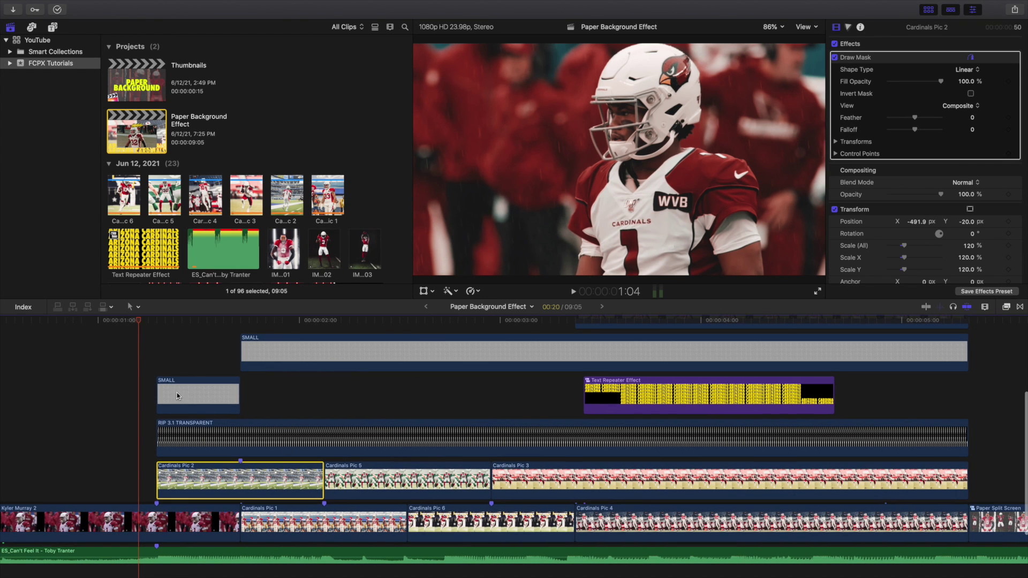
key(Right)
key(Right)
key(Right)
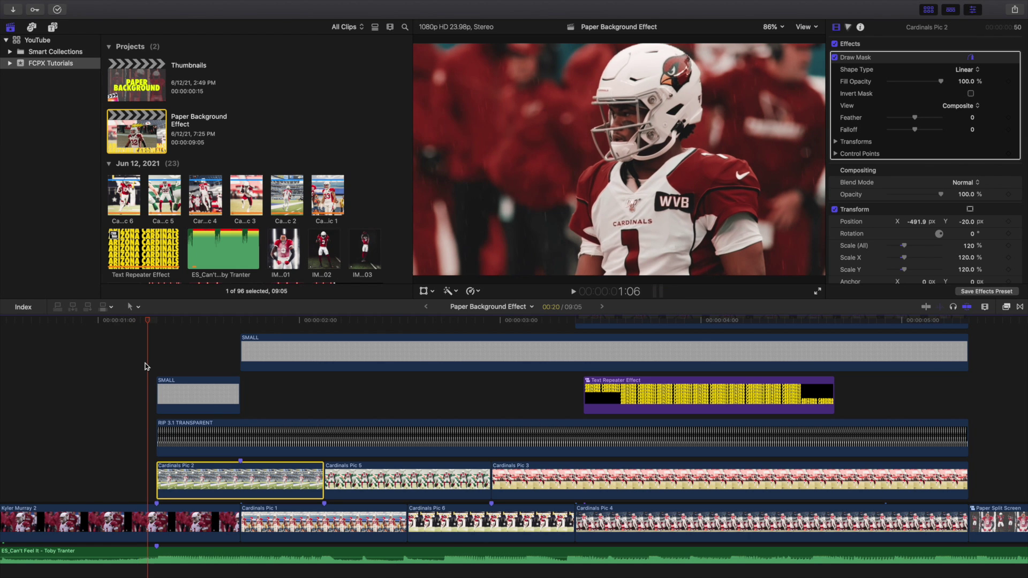
click(148, 359)
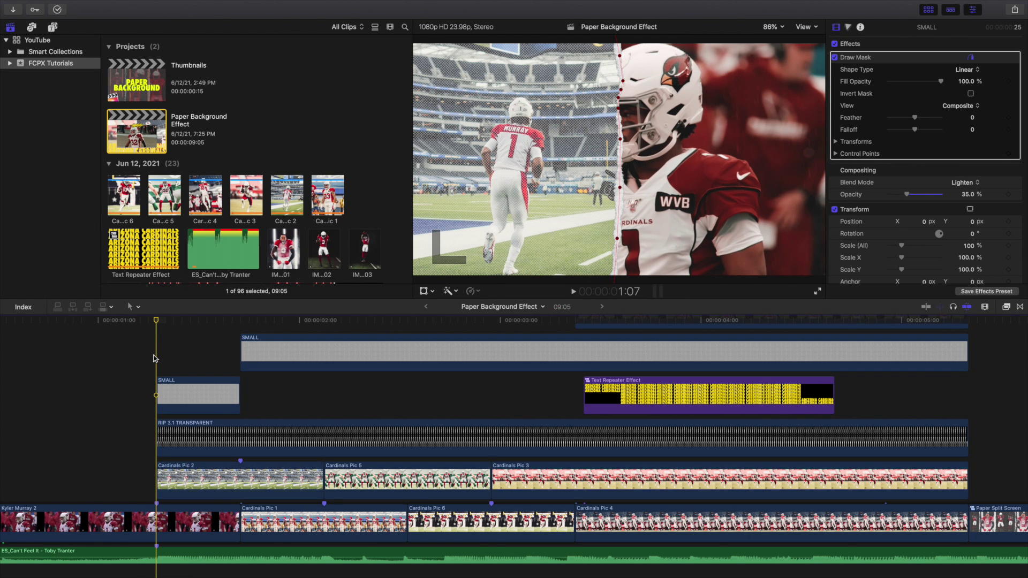
Step: Set the viewer zoom to 50% and examine the Draw Mask outline on the Cardinals Pic 2 clip
click(785, 27)
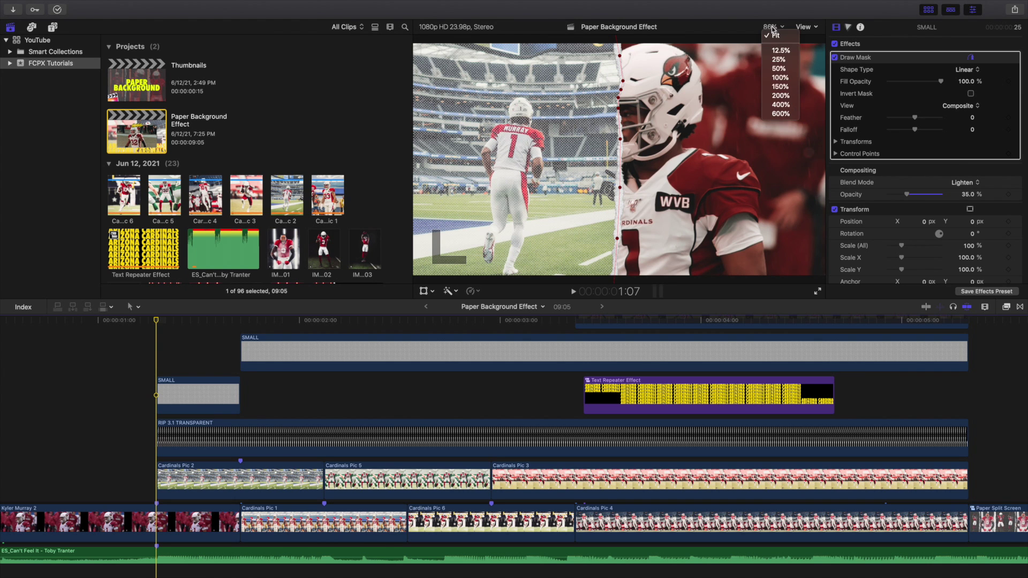
click(774, 75)
click(174, 481)
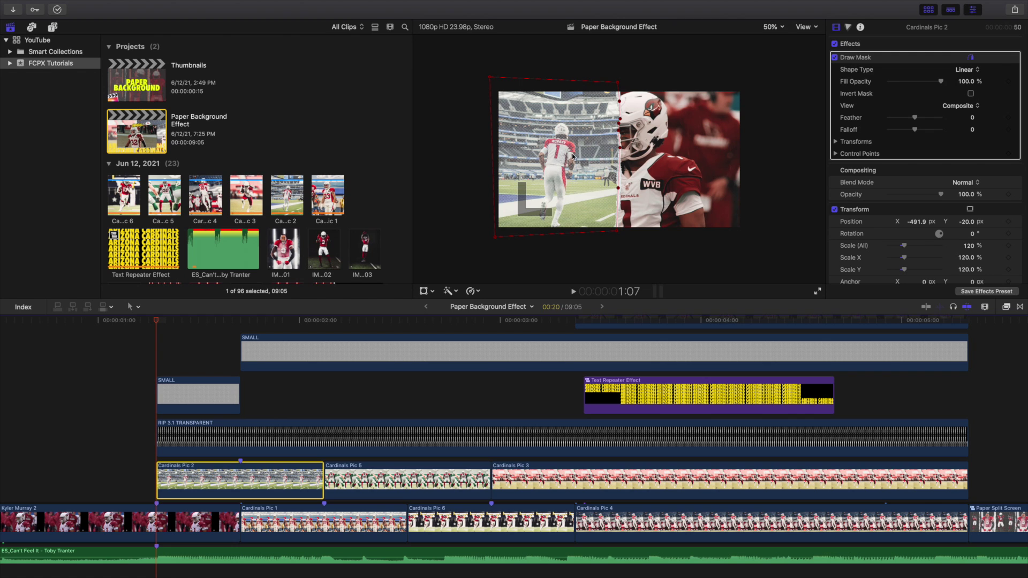
Step: Examine the Draw Mask outline on the Cardinals Pic 5 clip with the playhead at 2:07
click(771, 27)
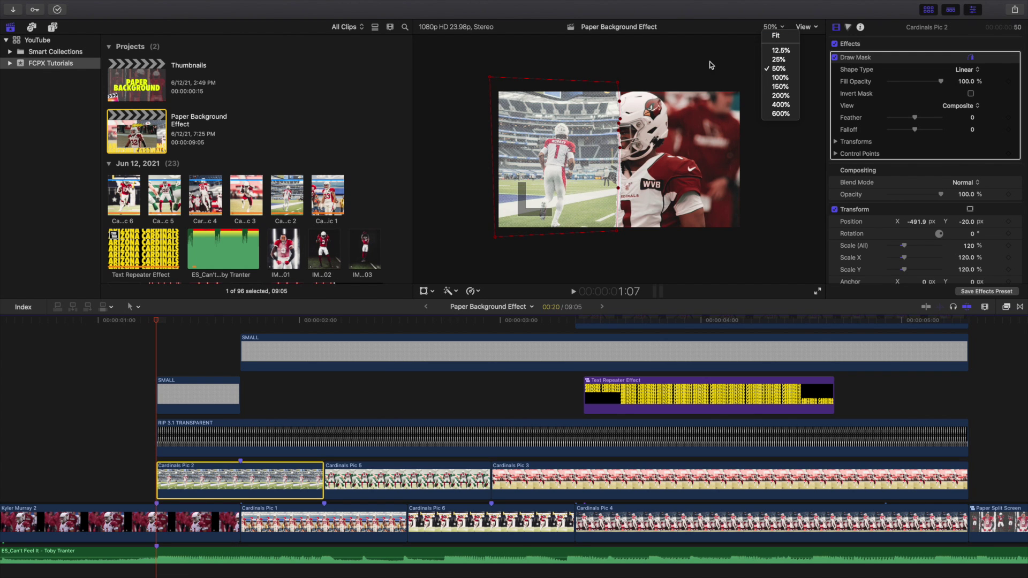
click(351, 408)
scroll(356, 375, up, 3)
click(365, 350)
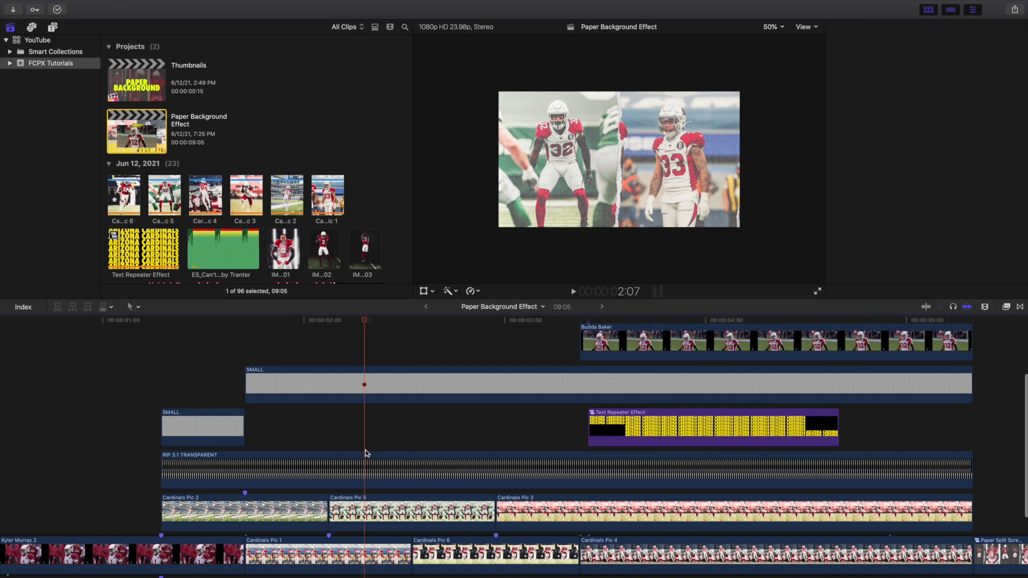
click(366, 504)
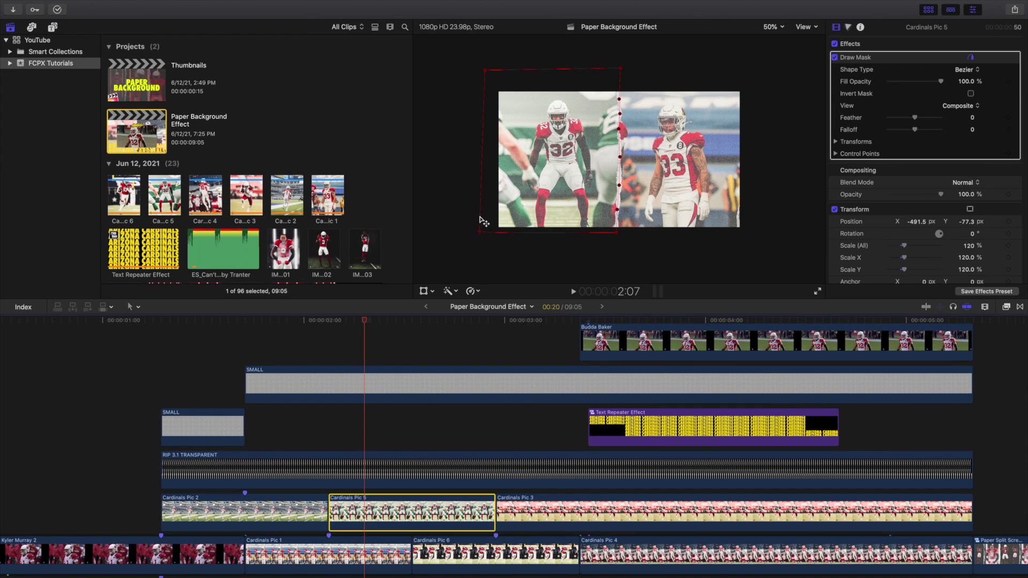
Step: Return the playhead to the start of Cardinals Pic 2 and set the viewer zoom to Fit
click(159, 391)
click(194, 415)
scroll(194, 416, down, 2)
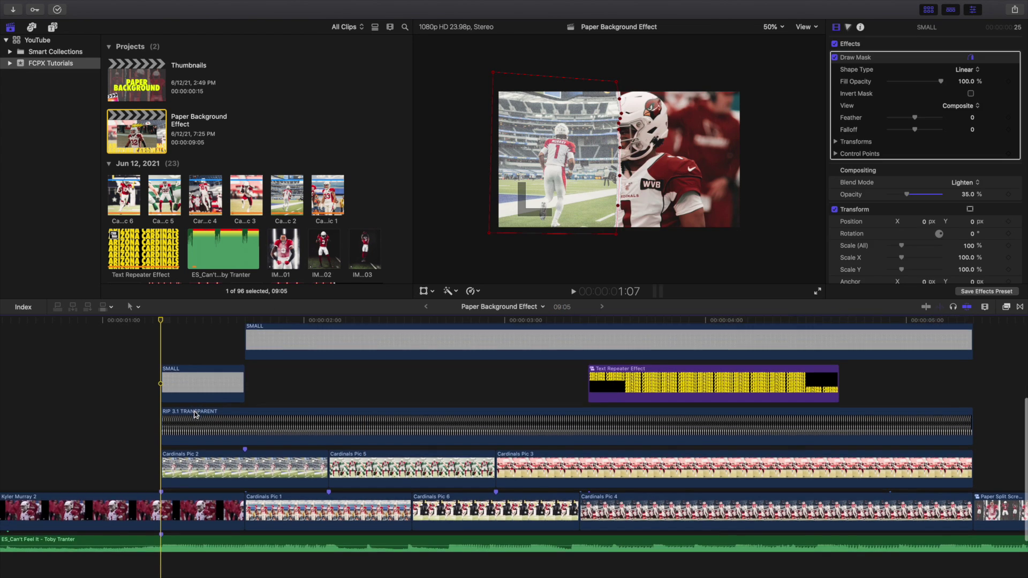
click(770, 26)
click(651, 36)
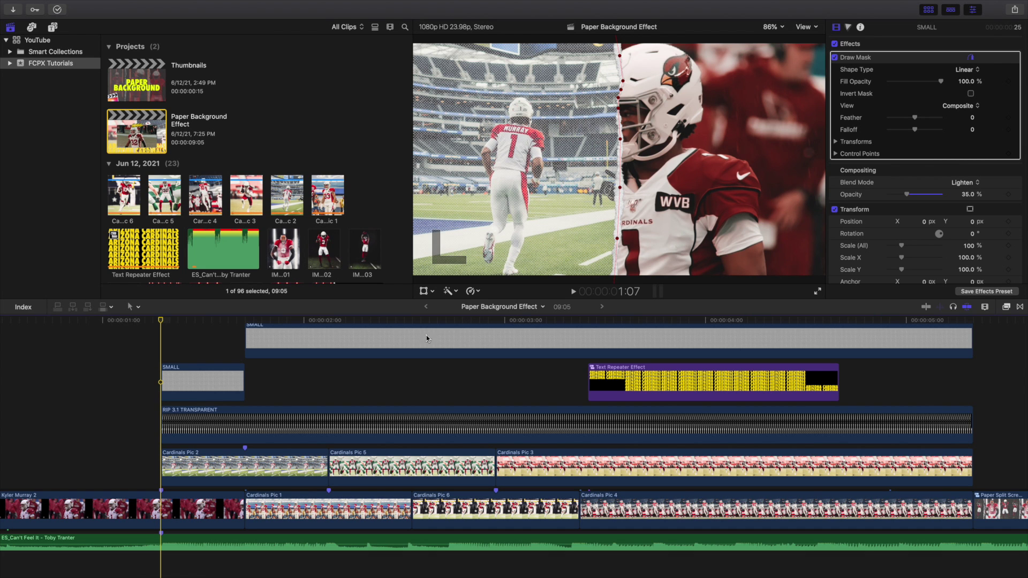
Step: Try resetting the opacity of the short SMALL overlay clip to 100%, and undo the reset
click(834, 57)
scroll(213, 443, up, 2)
click(175, 409)
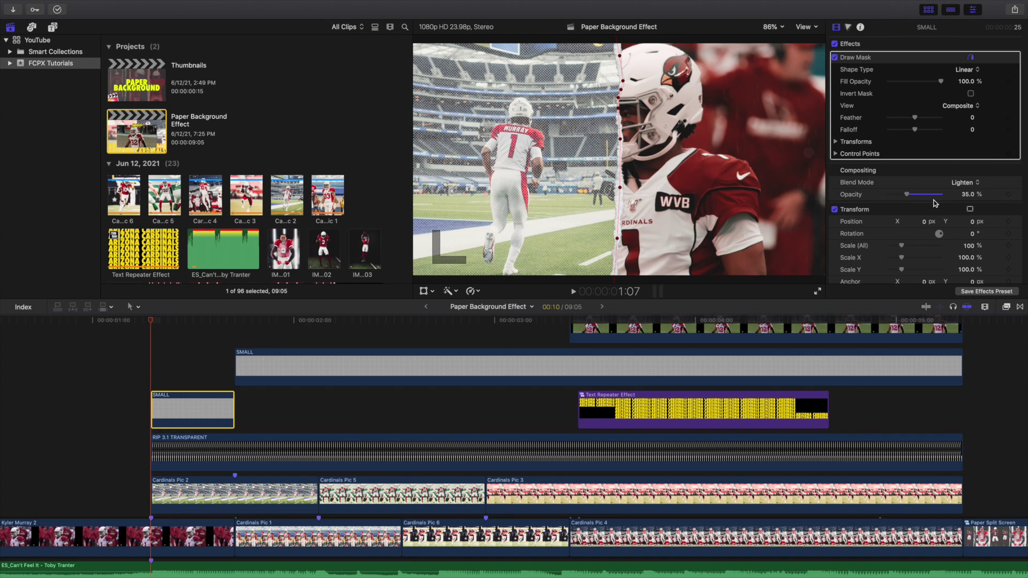
click(1017, 196)
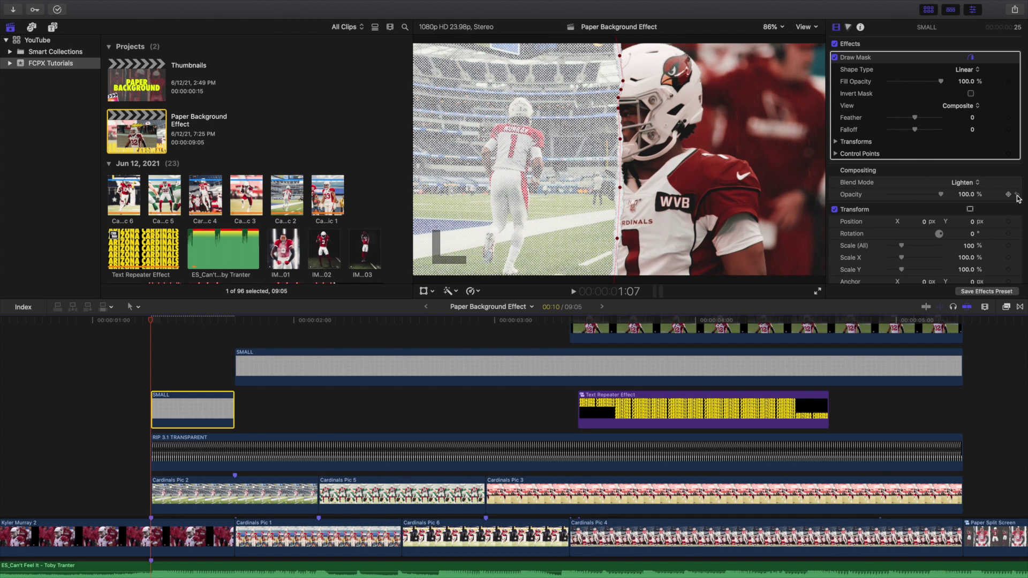
key(super+z)
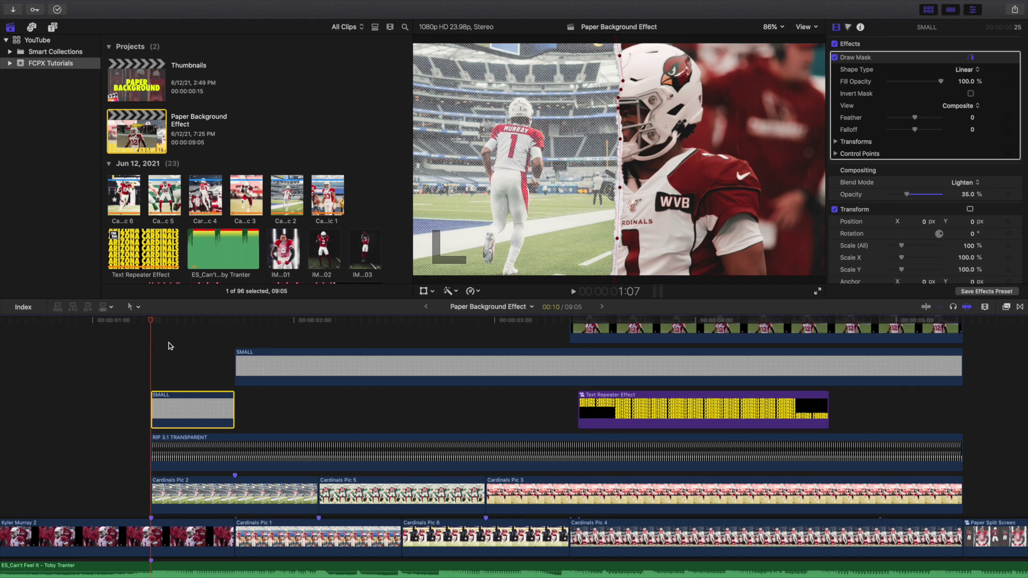
Step: Examine the transform settings of the RIP 3.1 TRANSPARENT clip, and put the playhead back at the start of the short SMALL clip
click(204, 445)
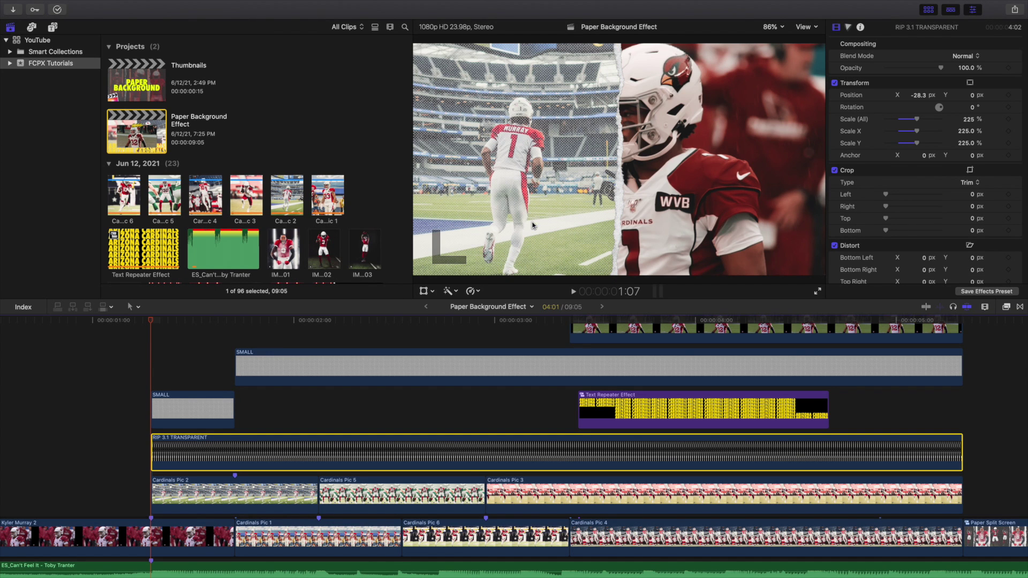
mouse_move(968, 121)
click(160, 408)
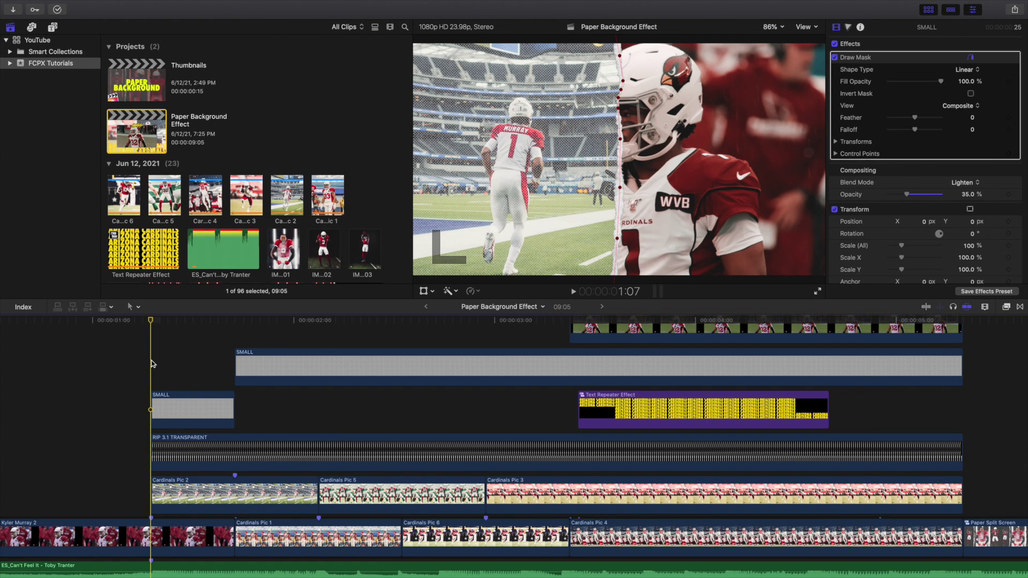
Step: Review the section from the first paper transition through Cardinals Pic 1 to the start of Cardinals Pic 5
key(space)
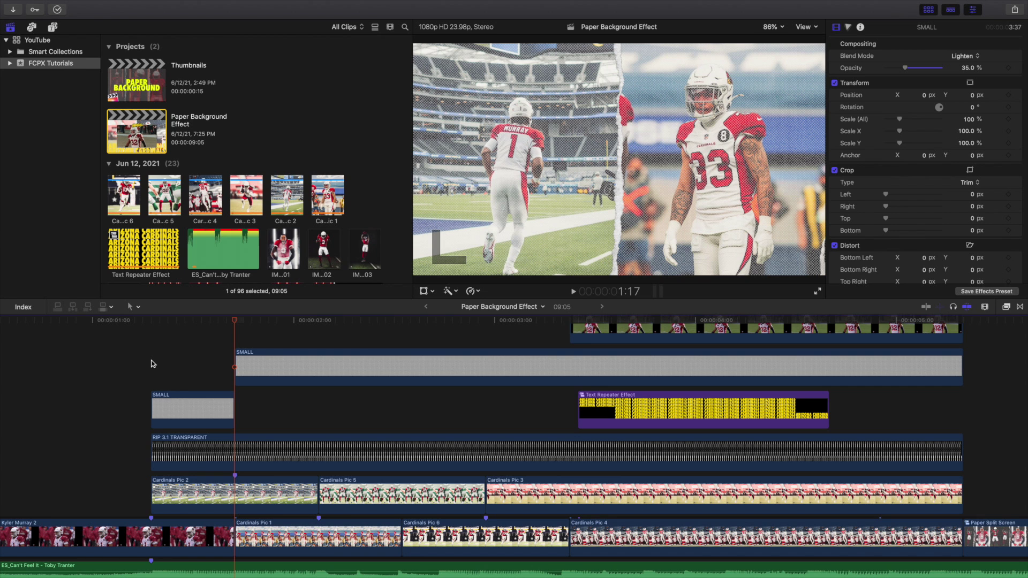
scroll(156, 365, up, 1)
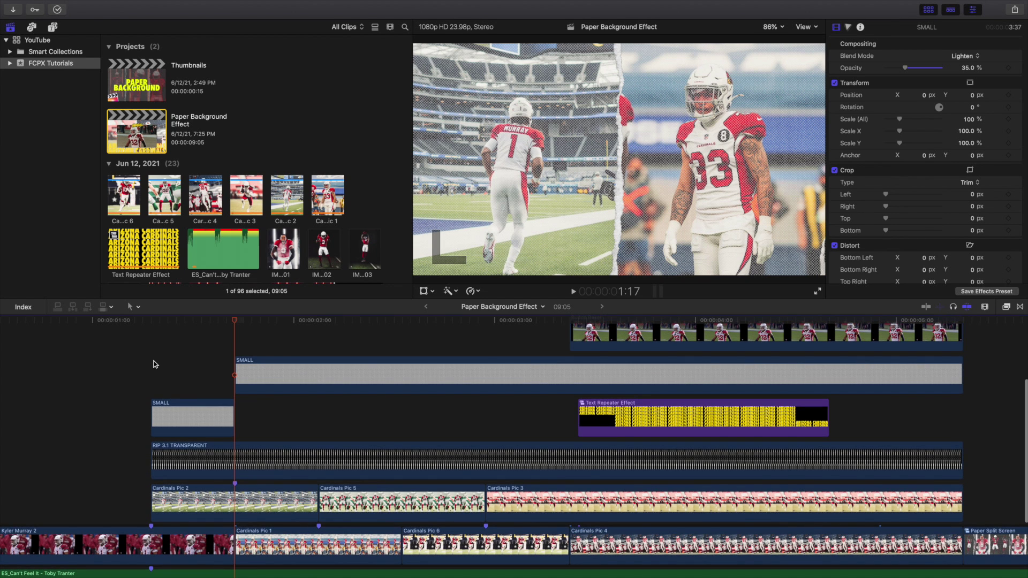
key(l)
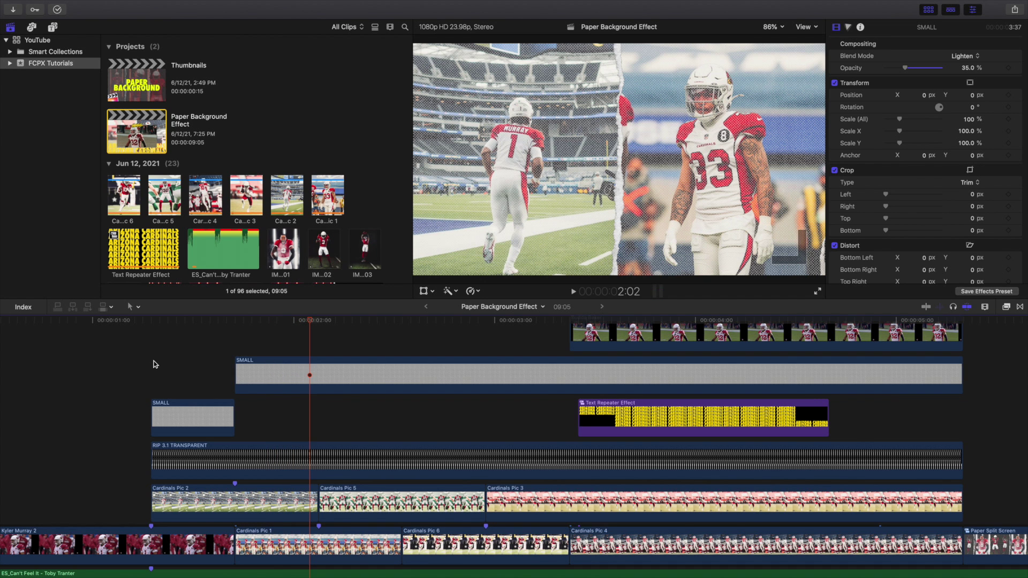
key(l)
scroll(155, 364, down, 2)
scroll(177, 385, right, 5)
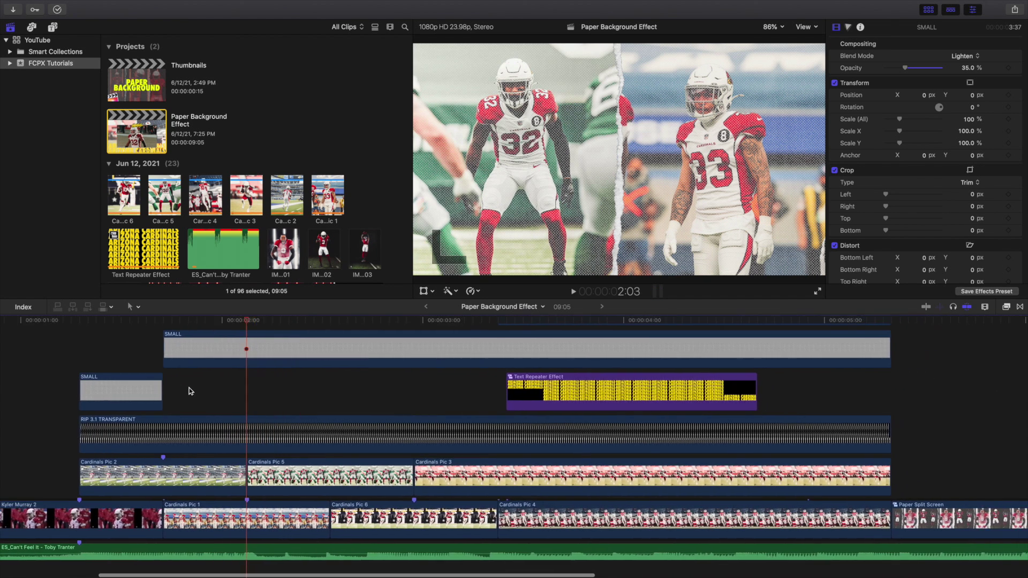
Step: Advance frame by frame through the first half of Cardinals Pic 5 until Cardinals Pic 6 begins at 2:13
key(Right)
key(Right)
key(Right)
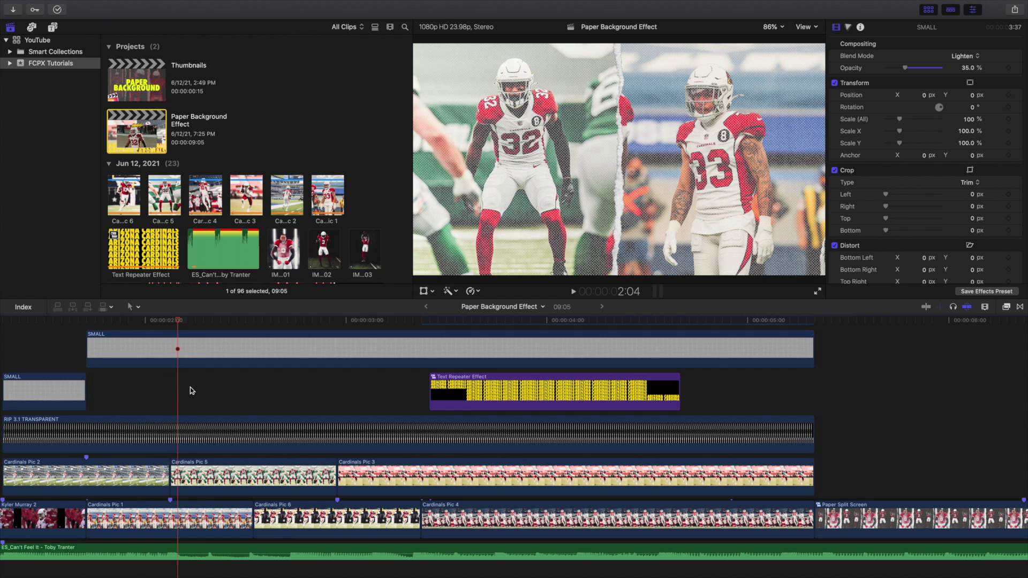
key(Right)
key(Right)
key(Right)
key(Right)
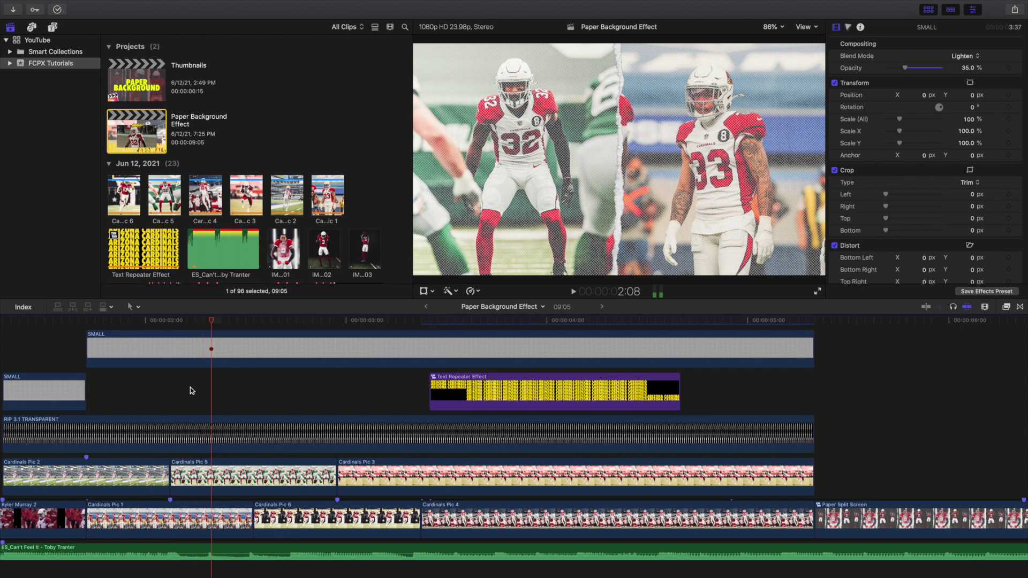
key(Right)
key(Right)
key(Right)
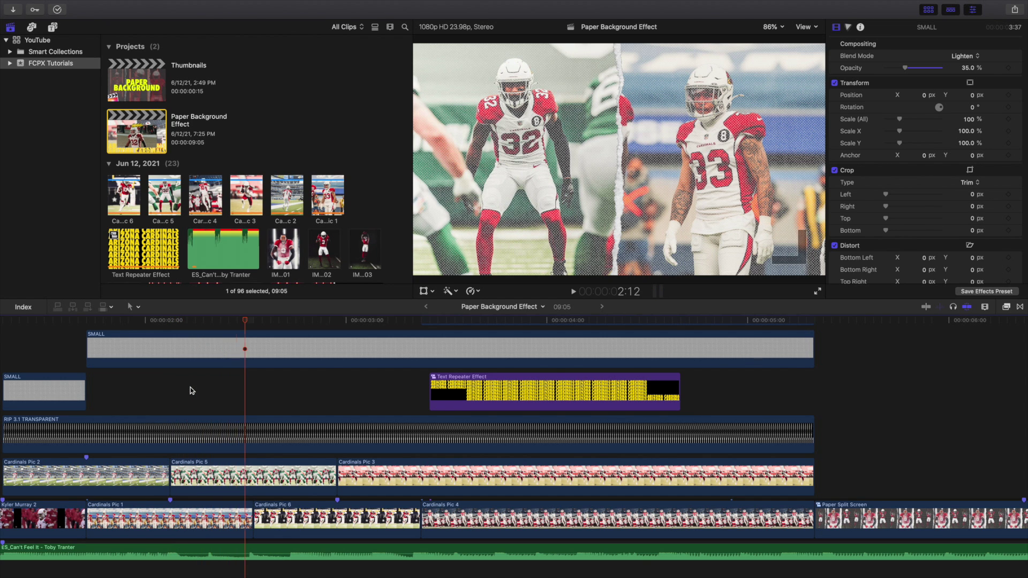
scroll(191, 388, up, 3)
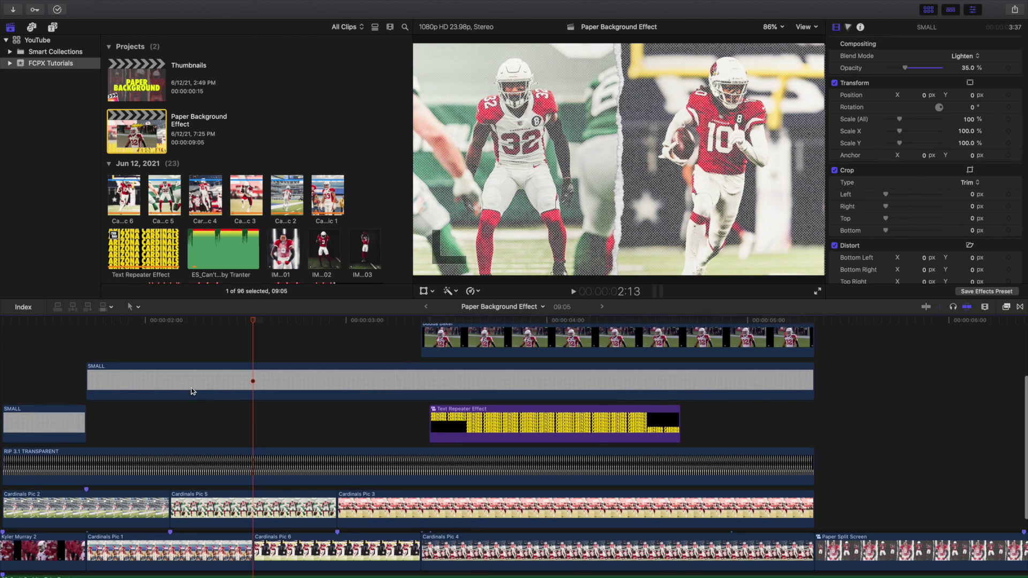
Step: Advance frame by frame to the start of Cardinals Pic 3 at 2:23 and examine the layers stacked above it
key(Right)
key(Right)
key(Right)
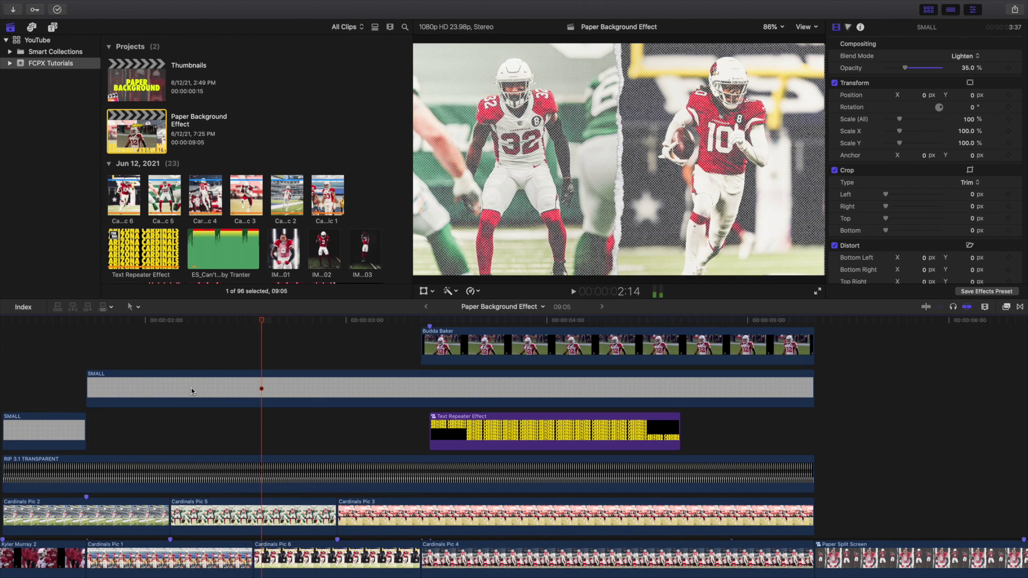
key(Right)
key(Right)
key(Right)
key(Right)
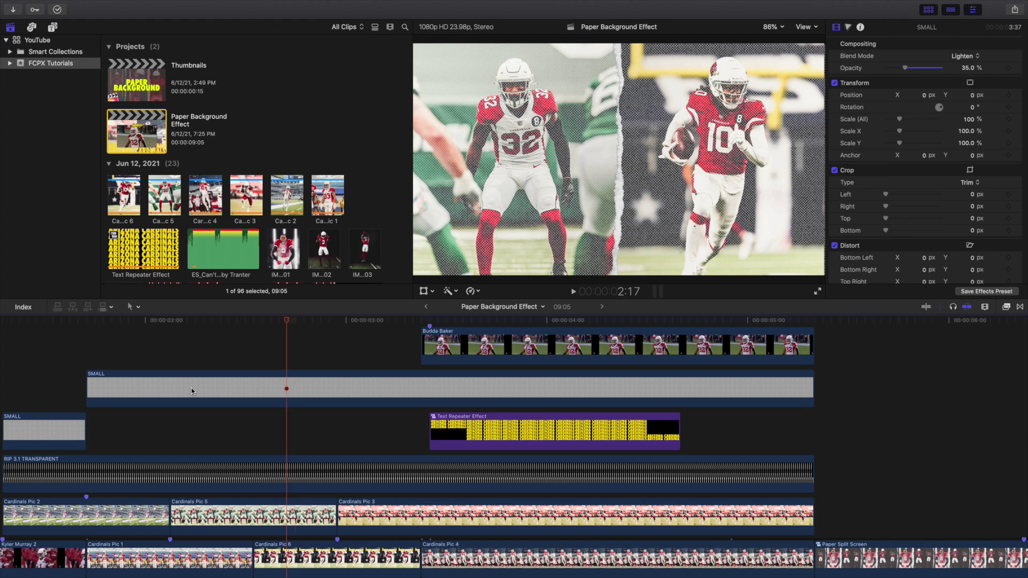
key(Right)
key(Right)
key(Right)
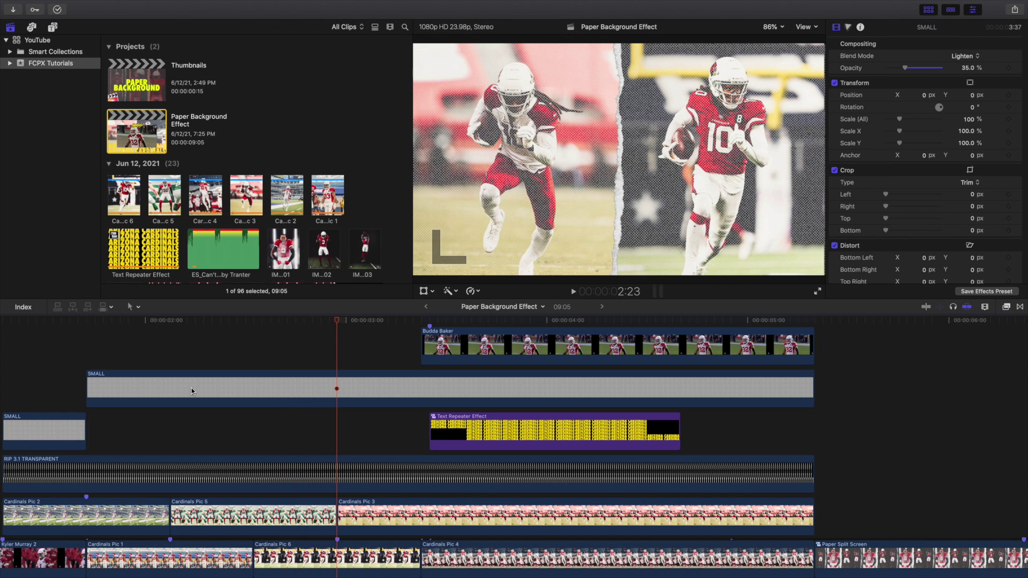
scroll(191, 388, up, 5)
scroll(191, 388, down, 4)
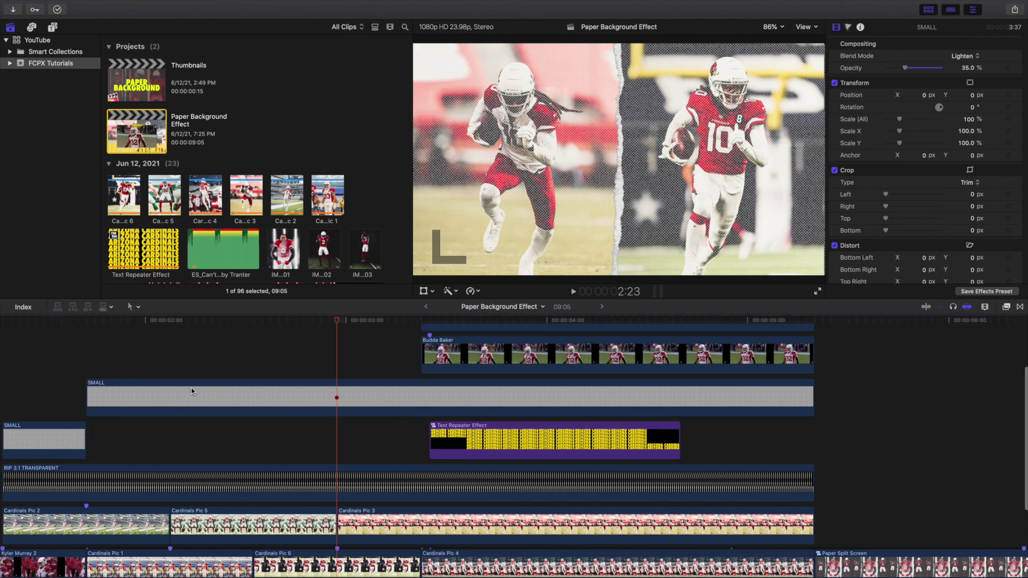
Step: Advance frame by frame from the start of Cardinals Pic 3 to the start of the Budda Baker clip at 3:09
key(Right)
key(Right)
key(Right)
key(Right)
key(Right)
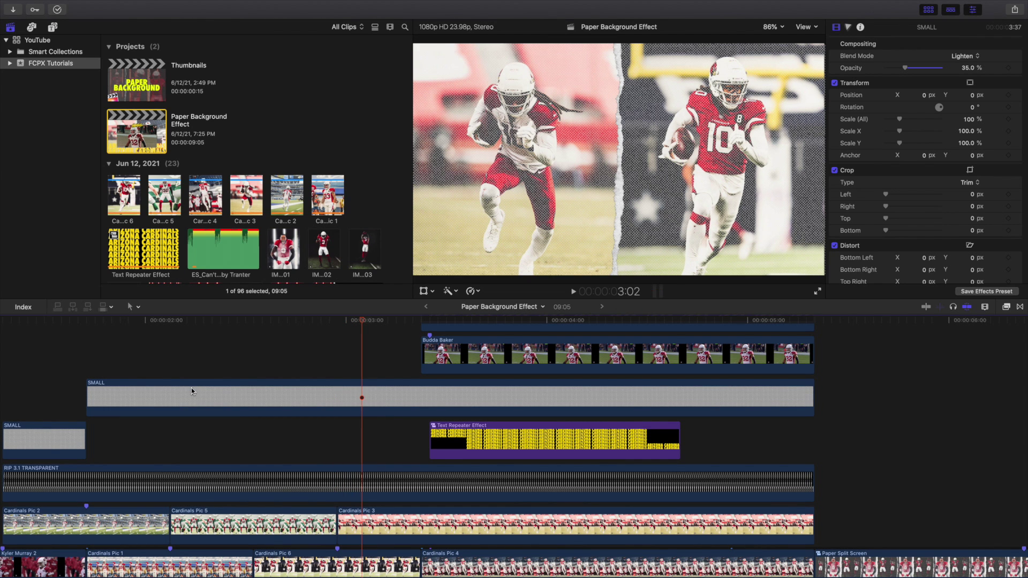
key(Right)
key(Right)
key(Right)
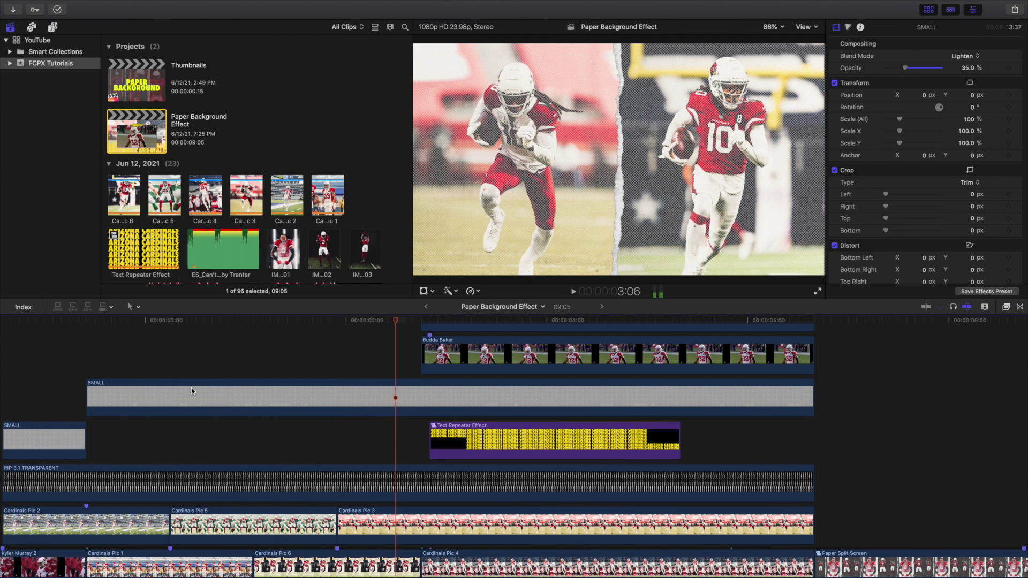
key(Right)
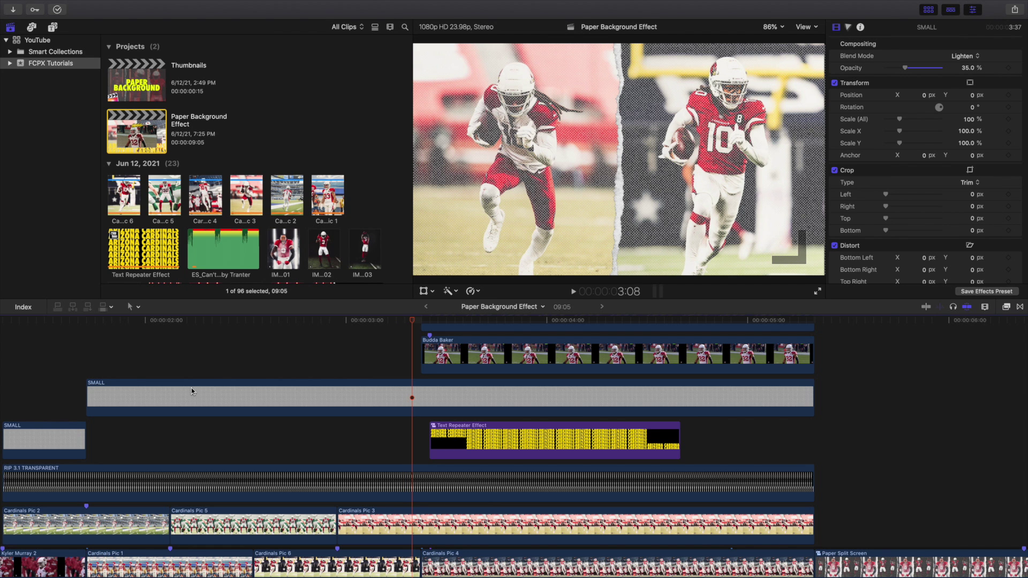
key(Right)
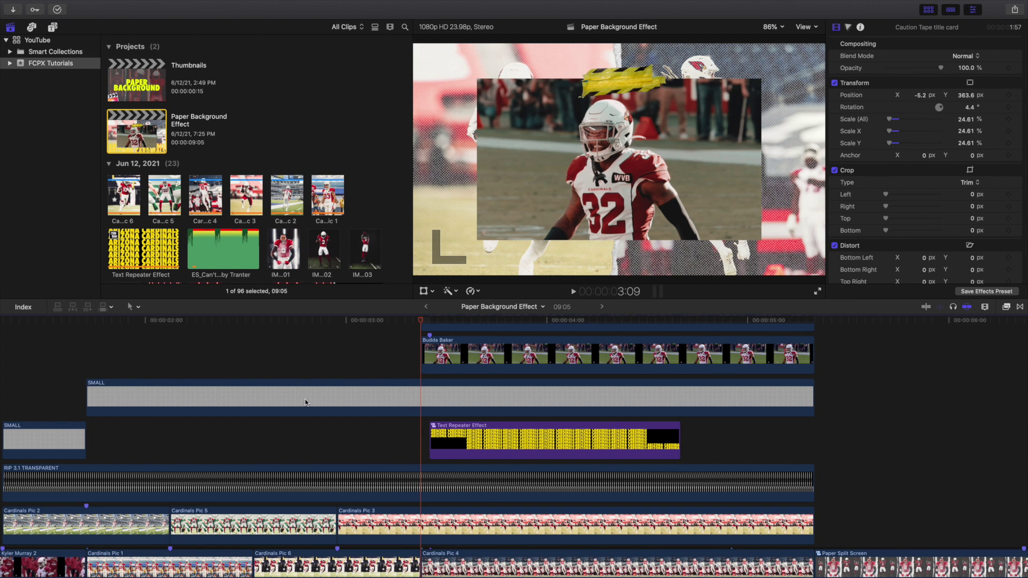
Step: Examine the effect, transform and crop settings of the Budda Baker clip and the transform settings of the Caution Tape title card
scroll(306, 403, up, 3)
click(470, 414)
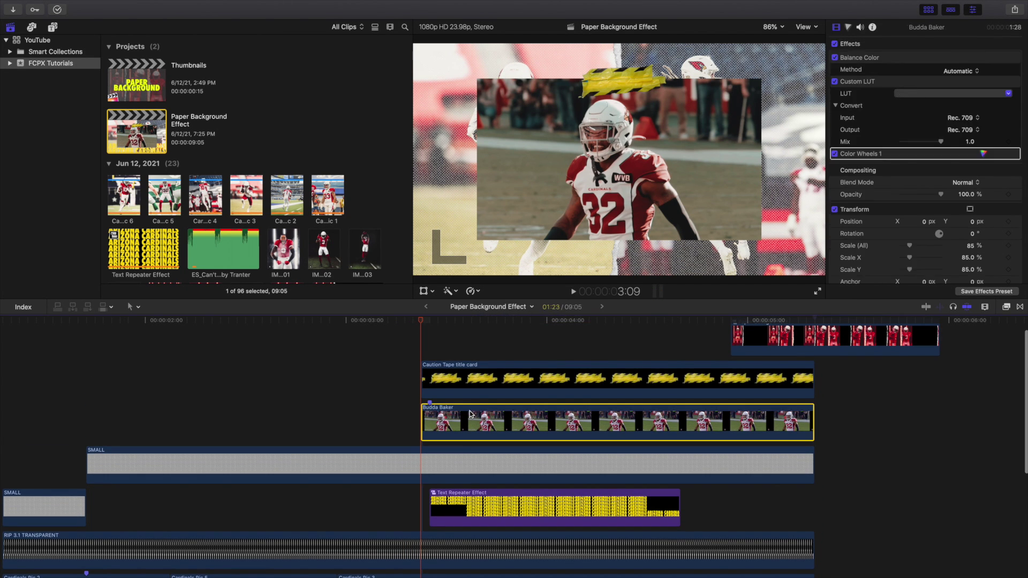
scroll(964, 187, down, 3)
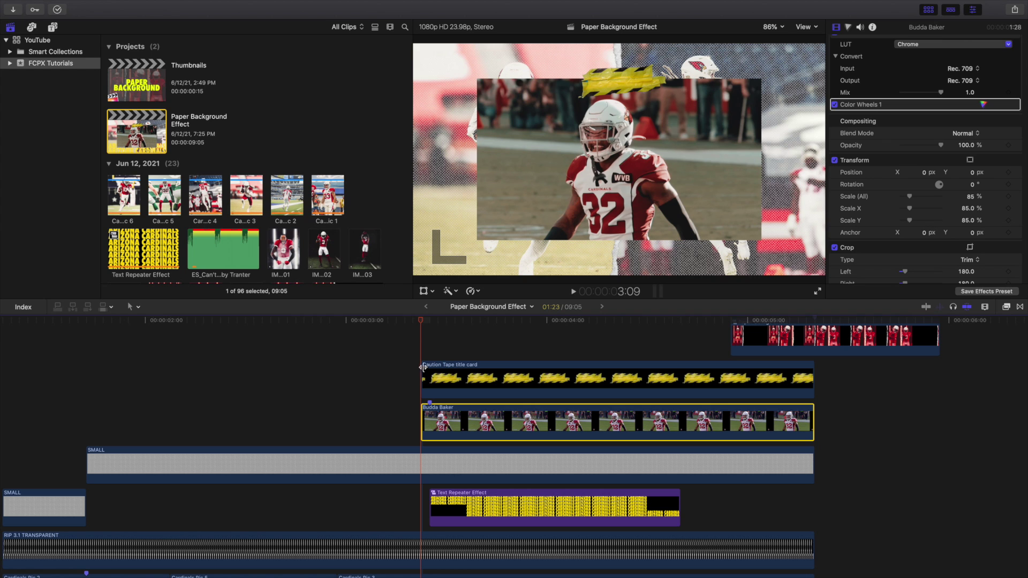
click(465, 386)
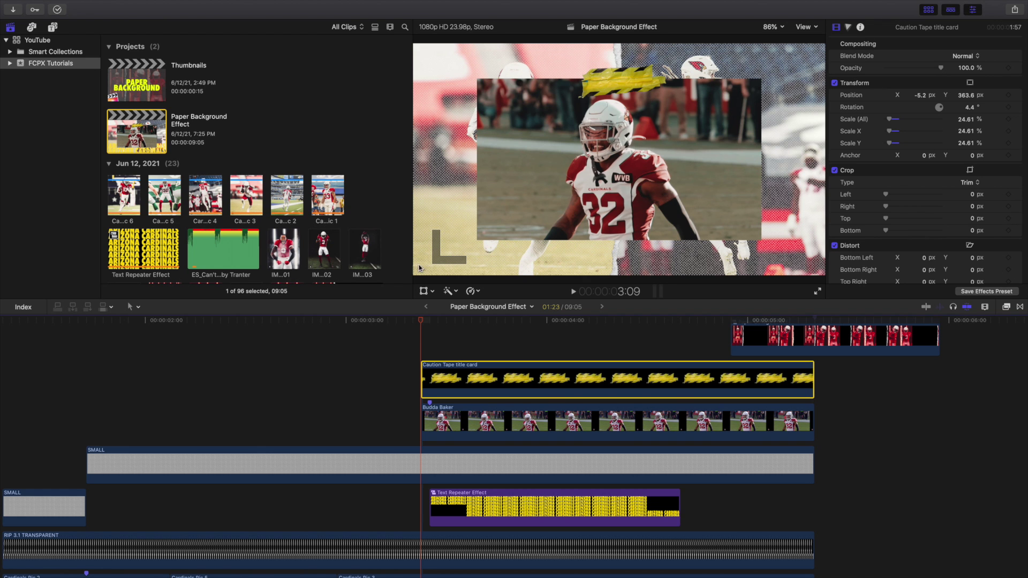
scroll(303, 434, down, 3)
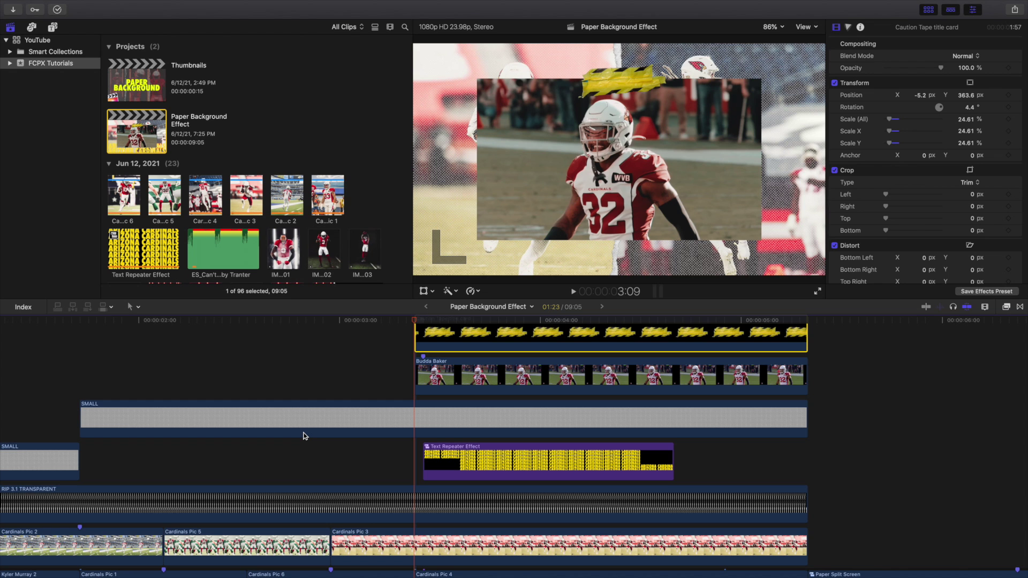
Step: Advance frame by frame through the opening of the Text Repeater Effect to 3:17, examining how its text rows build in
key(Right)
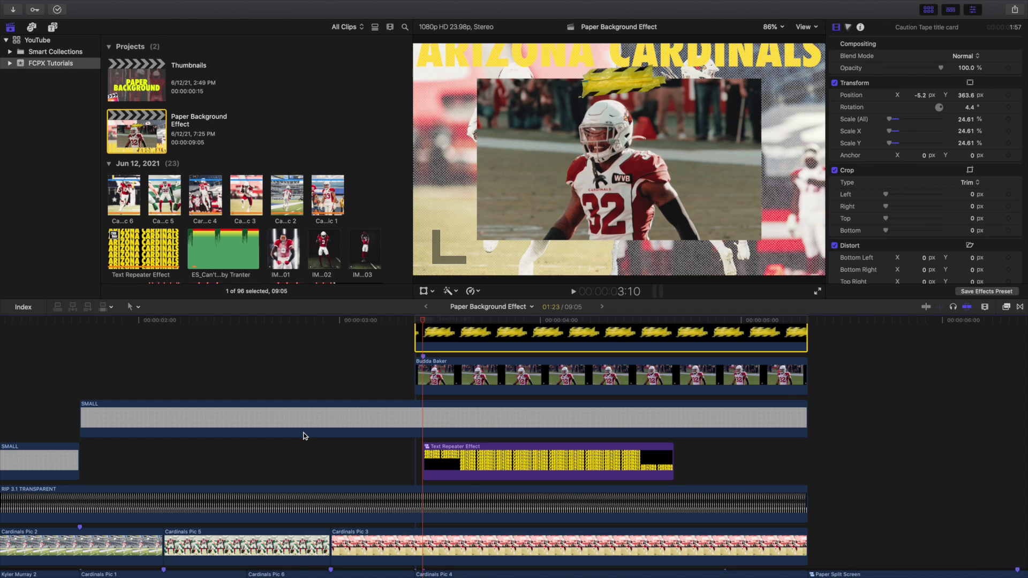
key(Right)
key(Right)
key(Right)
key(Right)
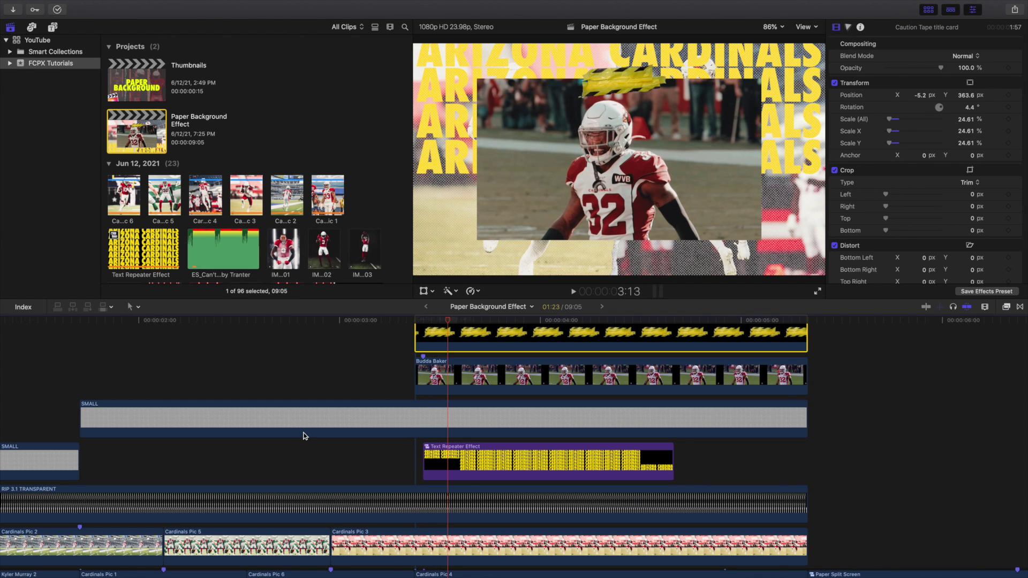
key(Right)
key(Right)
key(Right)
key(Right)
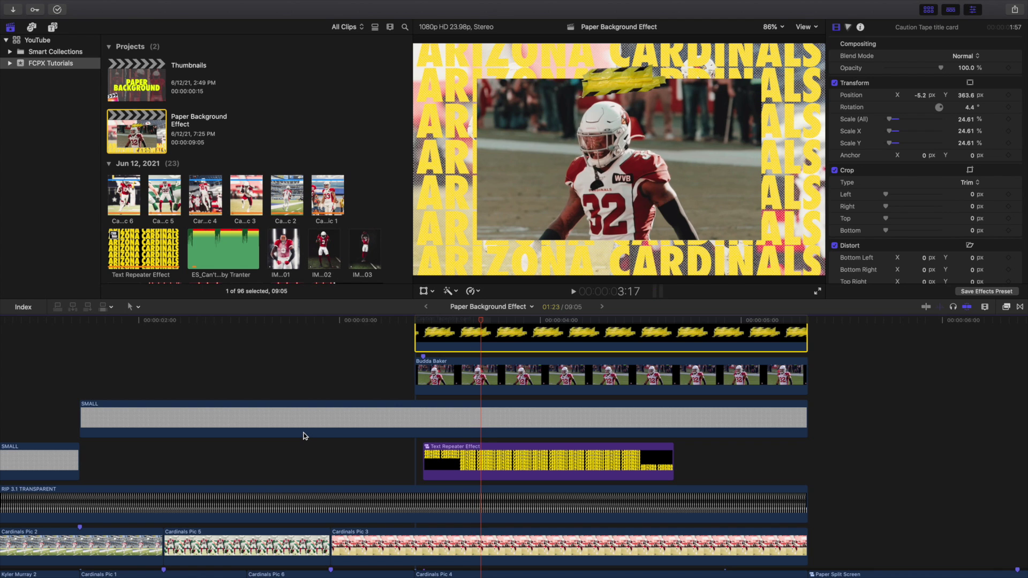
Step: Advance frame by frame through the middle of the Text Repeater Effect to 4:07
key(Right)
key(Right)
key(Right)
key(Right)
key(Right)
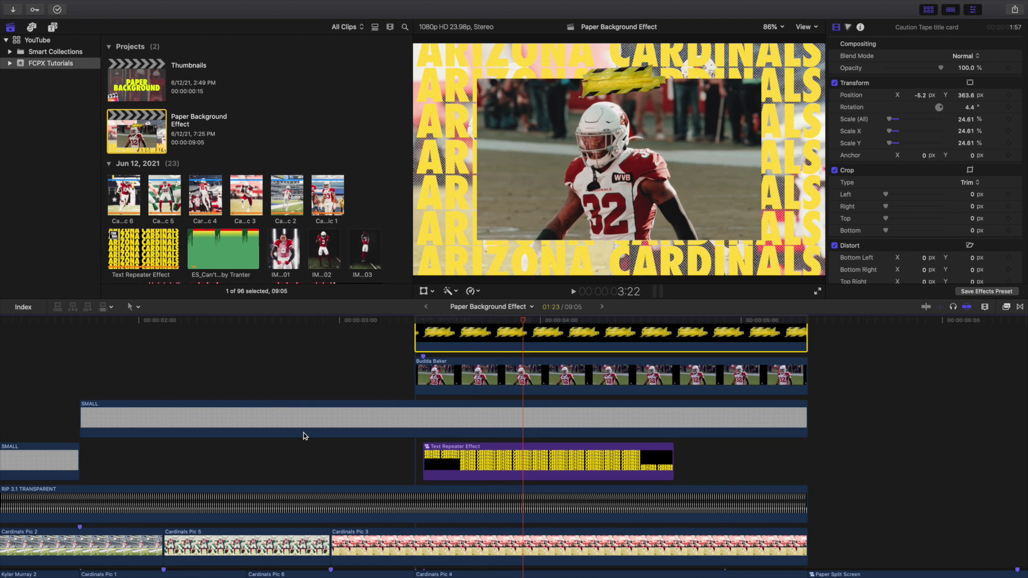
key(Right)
key(Right)
key(Right)
key(Right)
key(Right)
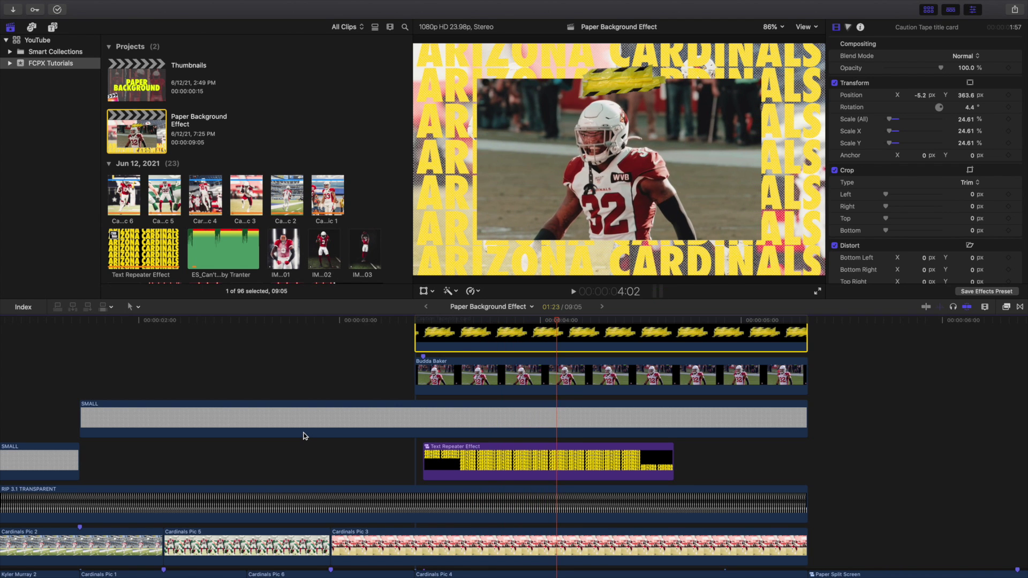
key(Right)
key(Right)
key(Right)
key(Right)
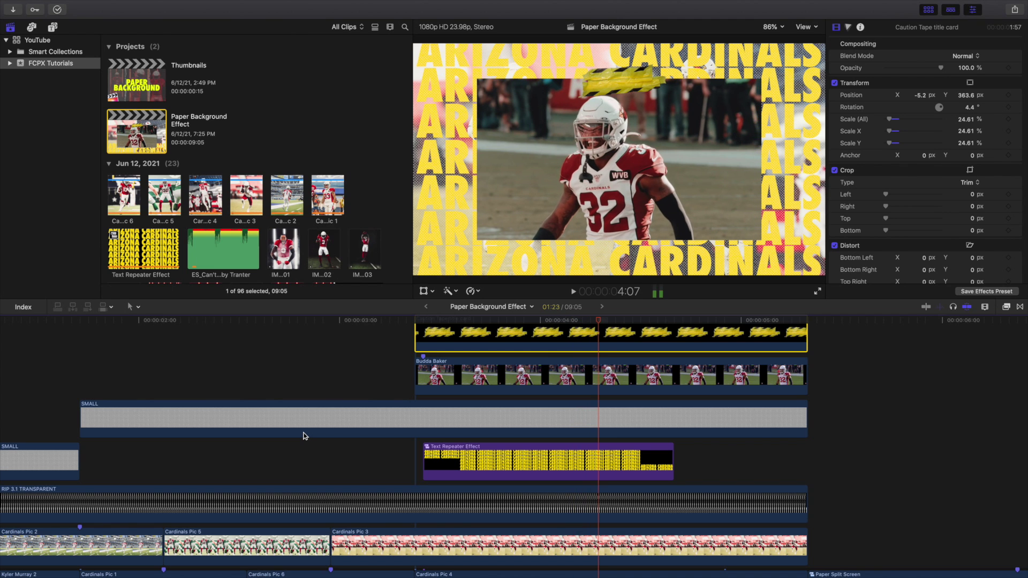
Step: Advance frame by frame to the end of the Text Repeater Effect at 4:16, examining how its text rows disappear
key(Right)
key(Right)
key(Right)
key(Right)
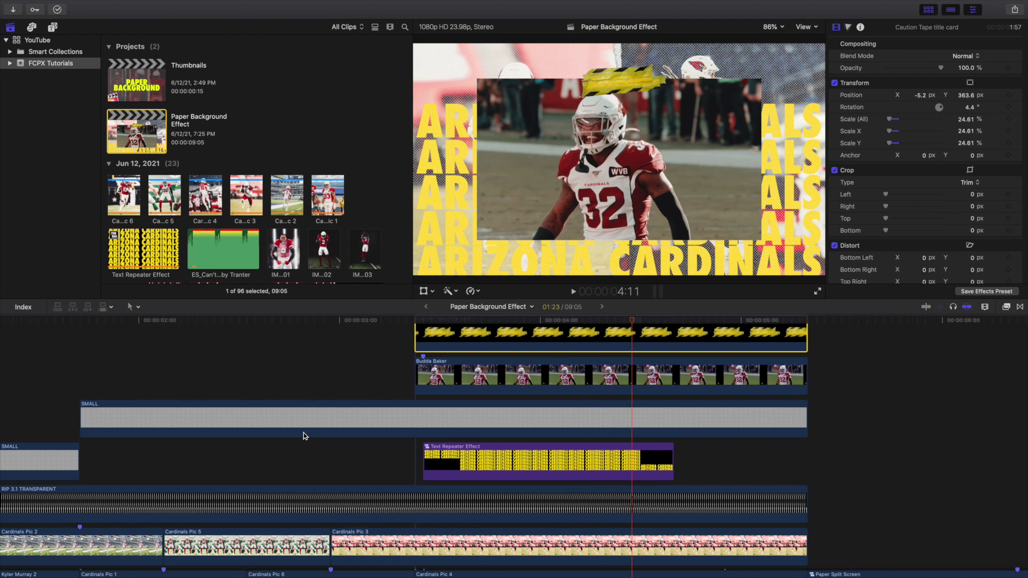
key(Right)
key(Right)
key(Right)
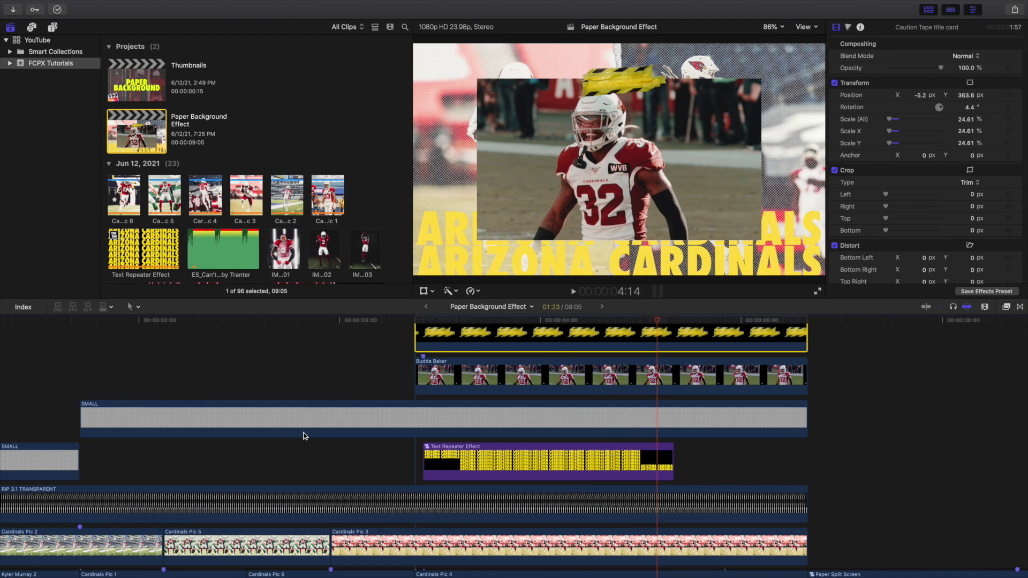
key(Right)
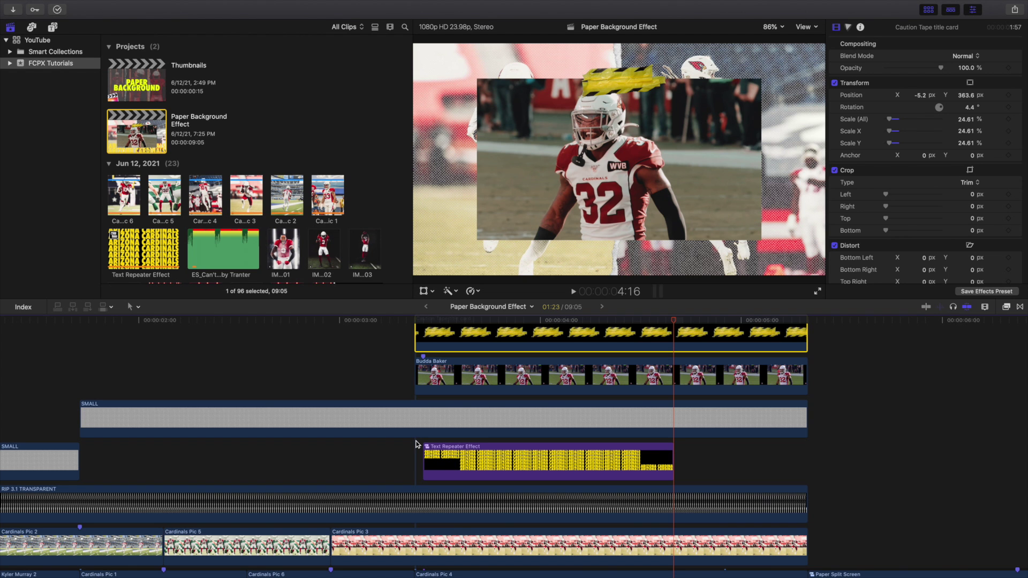
Step: Break apart the Text Repeater Effect compound clip to inspect its staggered text layers, and undo the break-apart
scroll(484, 442, down, 2)
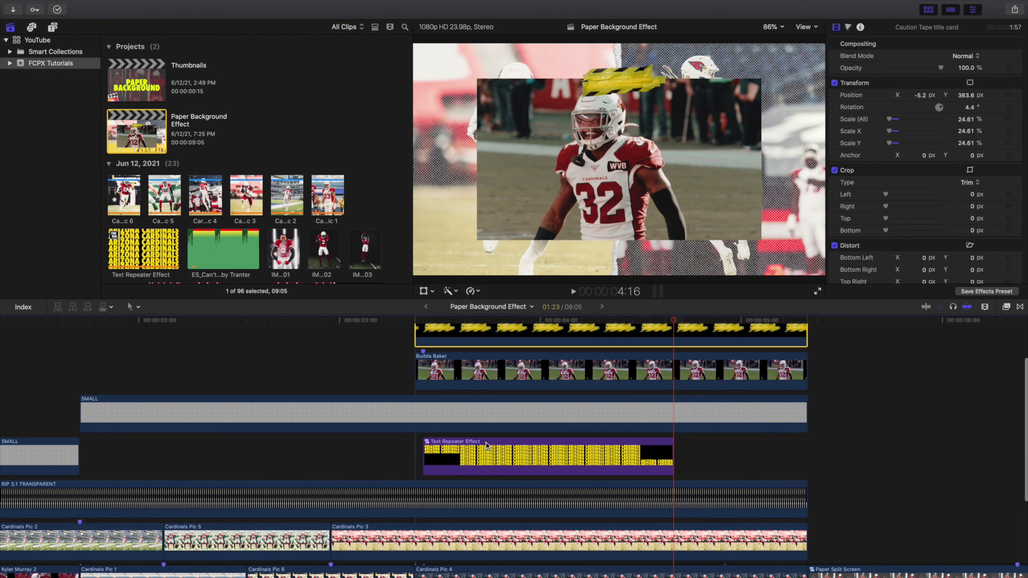
click(559, 455)
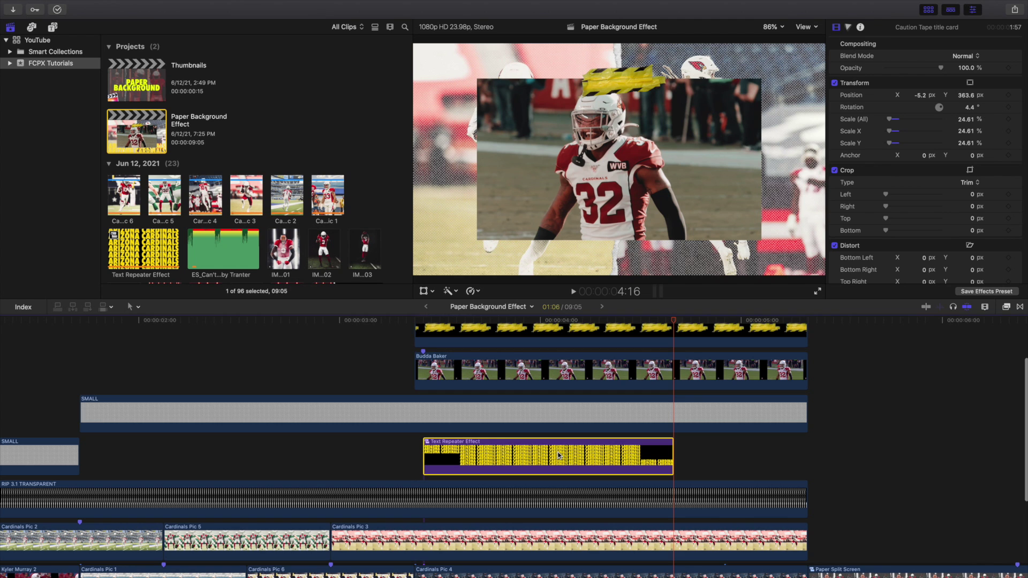
key(super+shift+g)
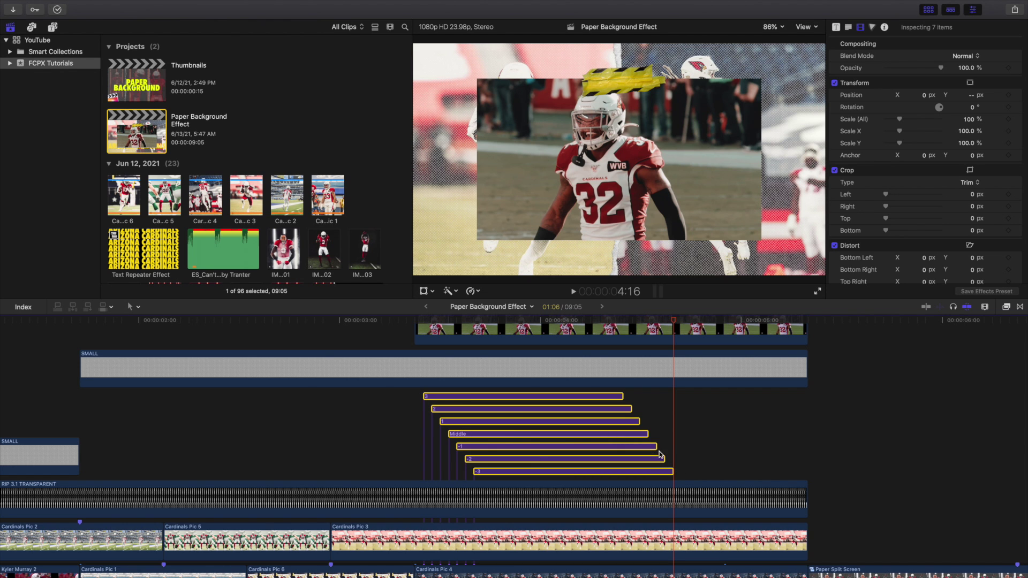
key(super+z)
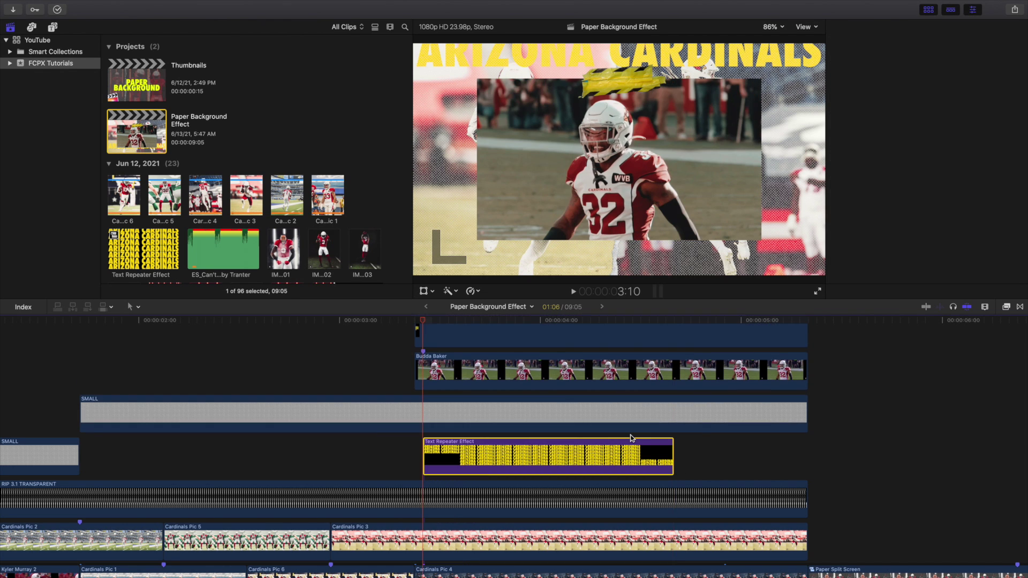
Step: Put the playhead back at the end of the Text Repeater Effect at 4:16 and look over the surrounding layers
scroll(665, 466, up, 3)
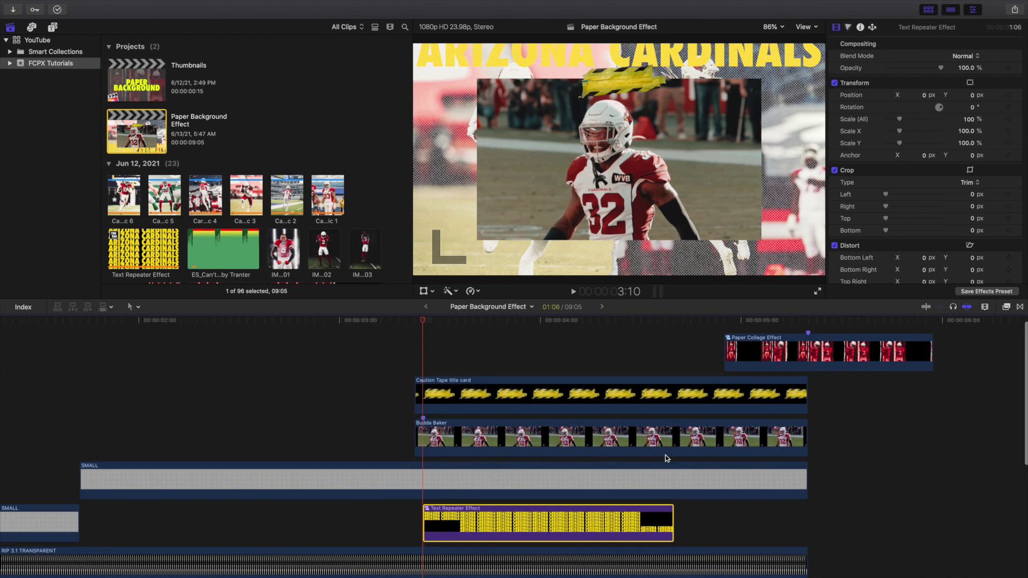
click(678, 362)
click(678, 391)
scroll(669, 439, down, 5)
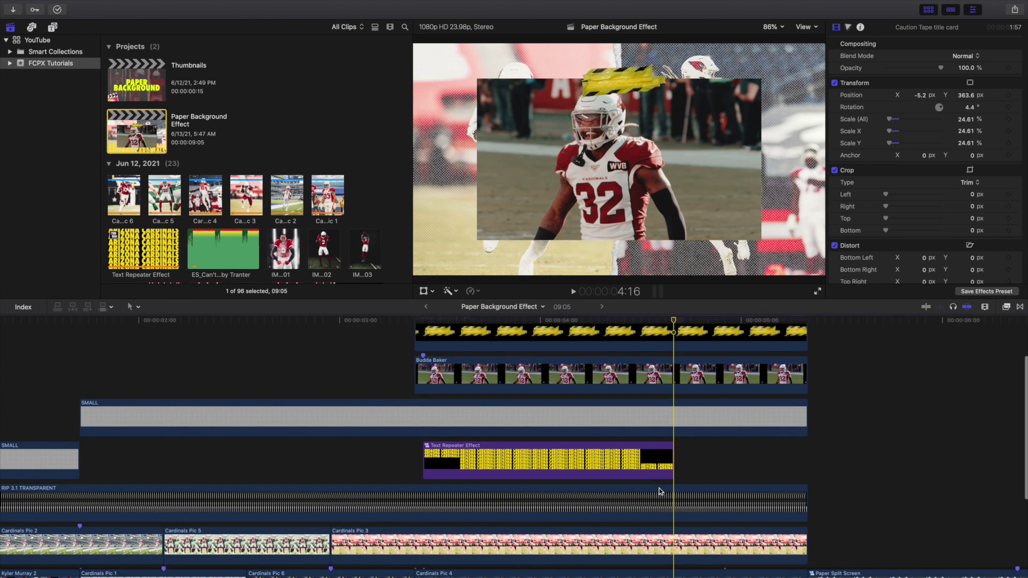
scroll(661, 491, up, 5)
scroll(661, 492, right, 2)
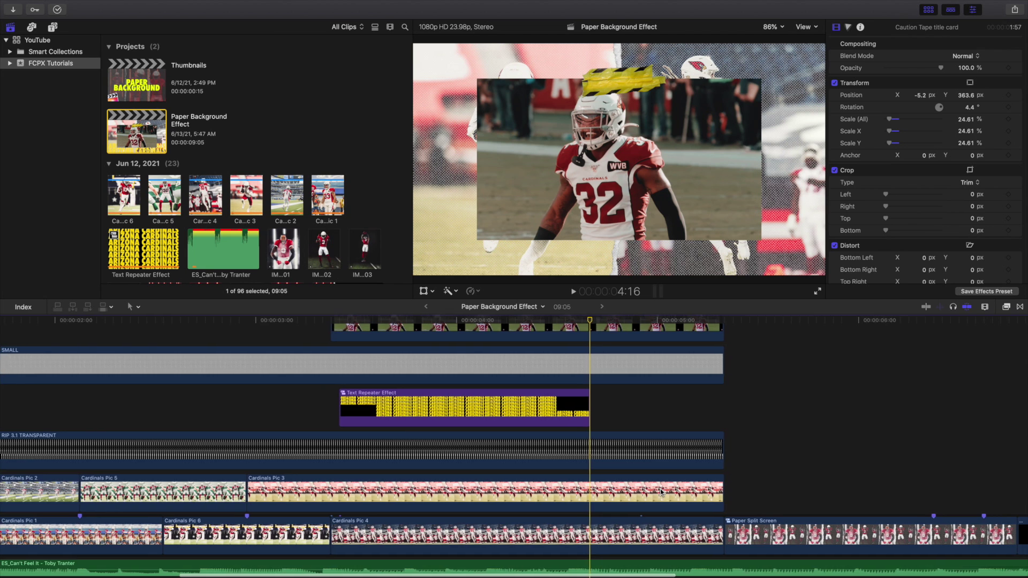
Step: Review the section from 4:16 through the Paper Collage Effect clip to its end at 5:23
key(space)
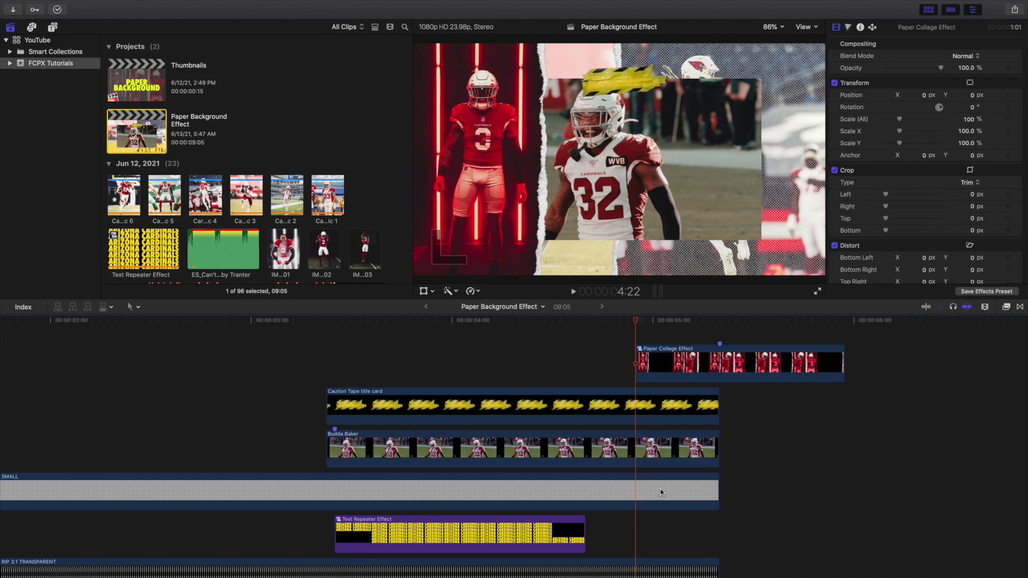
click(574, 292)
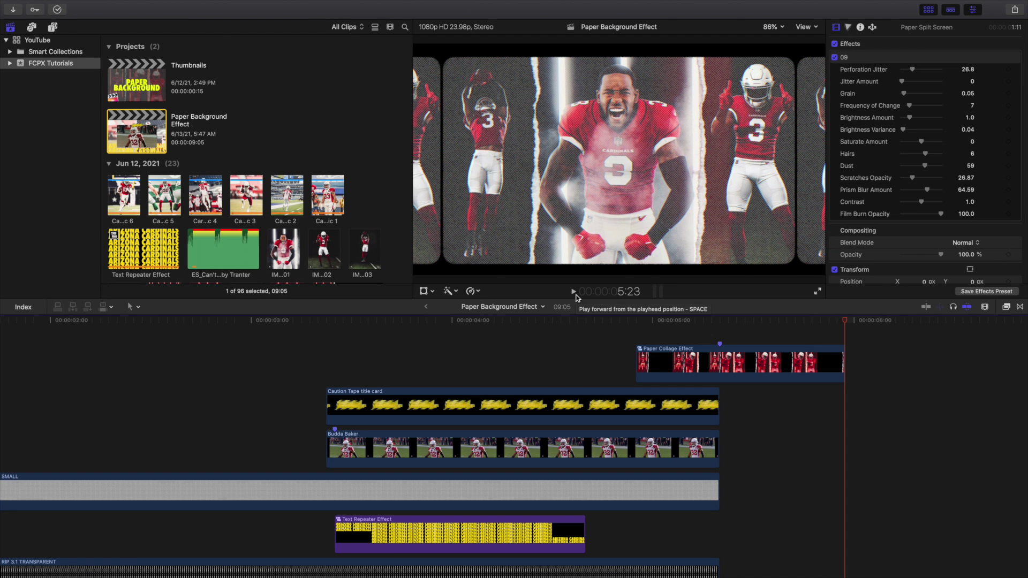
scroll(616, 332, down, 3)
scroll(669, 333, up, 3)
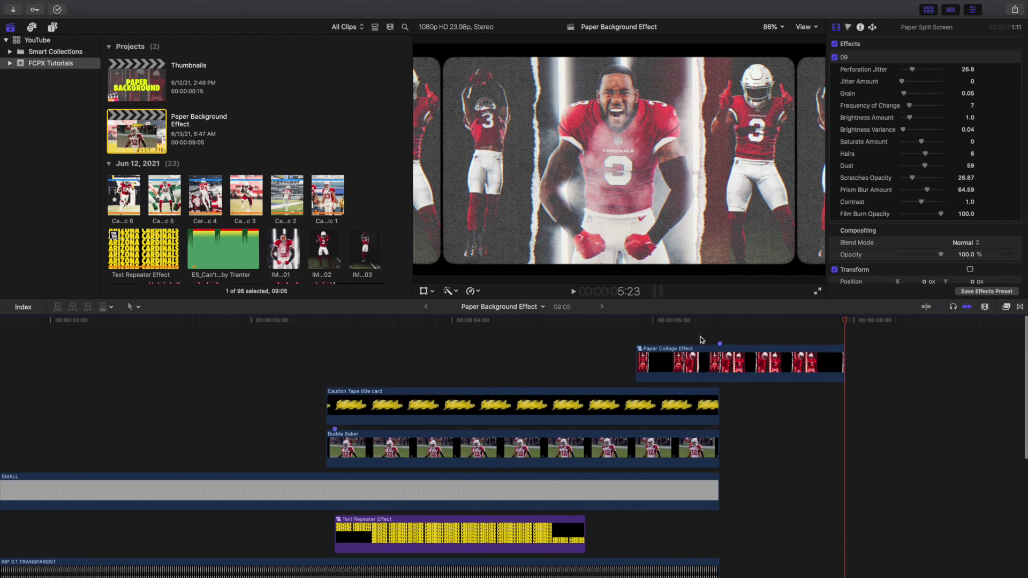
Step: Break apart the Paper Collage Effect compound clip, and select collage clip 1 with the playhead at its start at 4:22
click(720, 358)
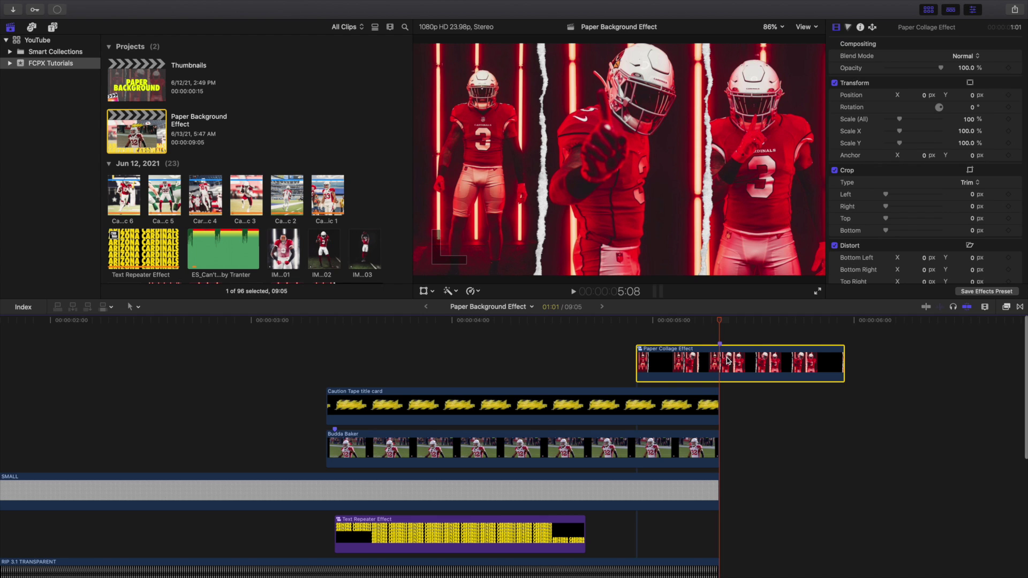
key(super+shift+g)
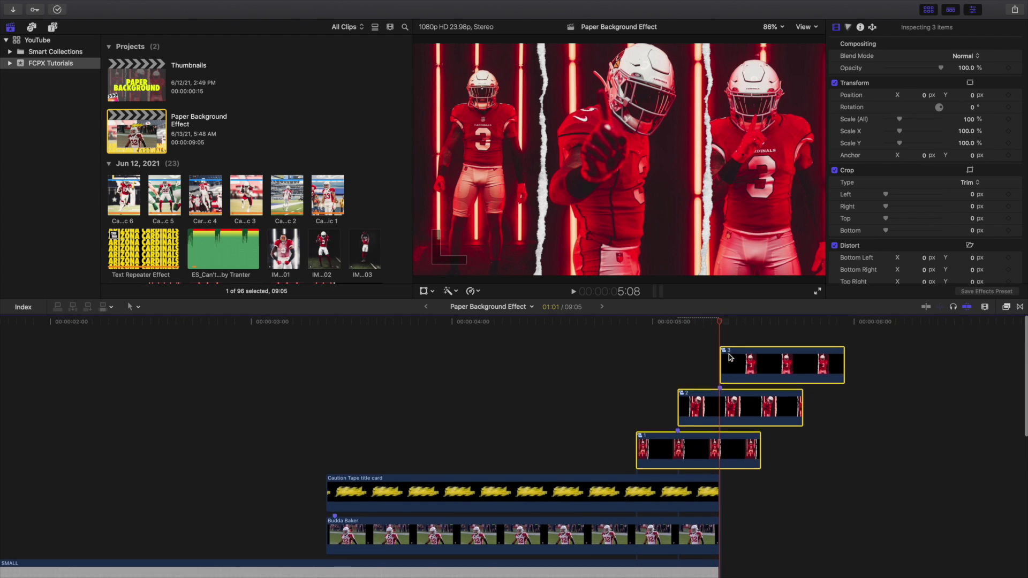
click(634, 350)
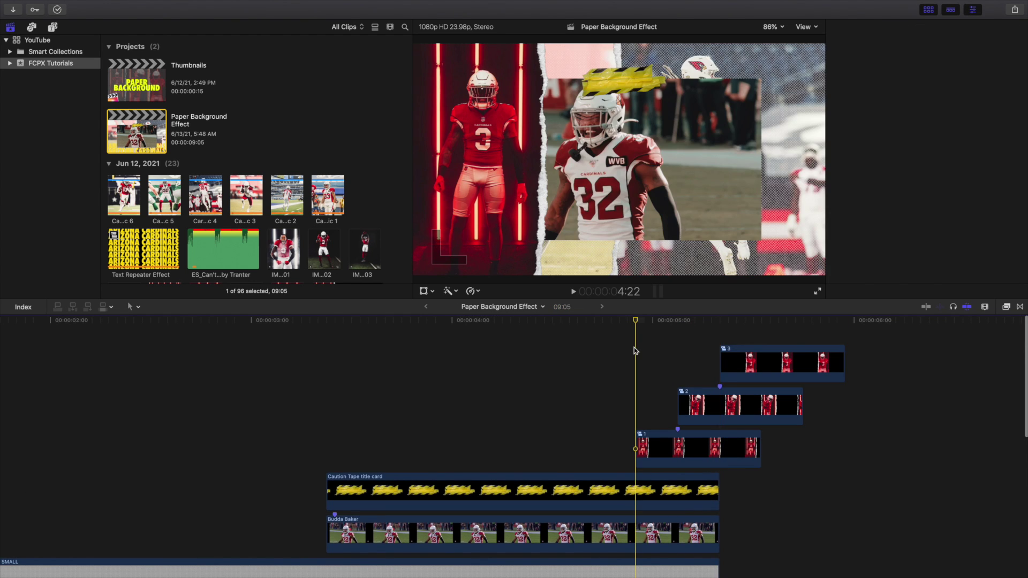
click(669, 453)
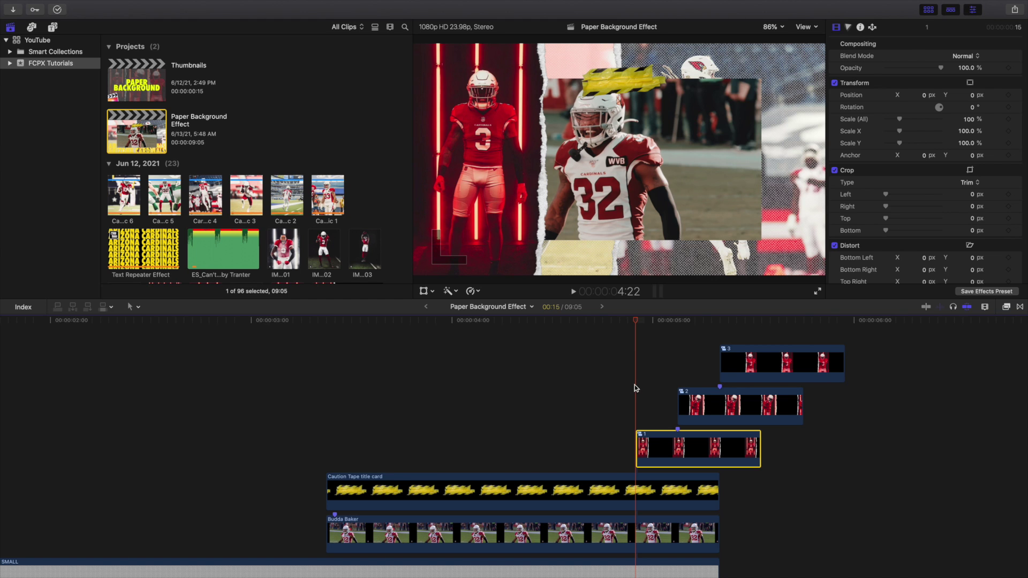
Step: Preview collage clip 1 up to 5:02, return the playhead to 4:22, and inspect collage clips 2 and 1
key(space)
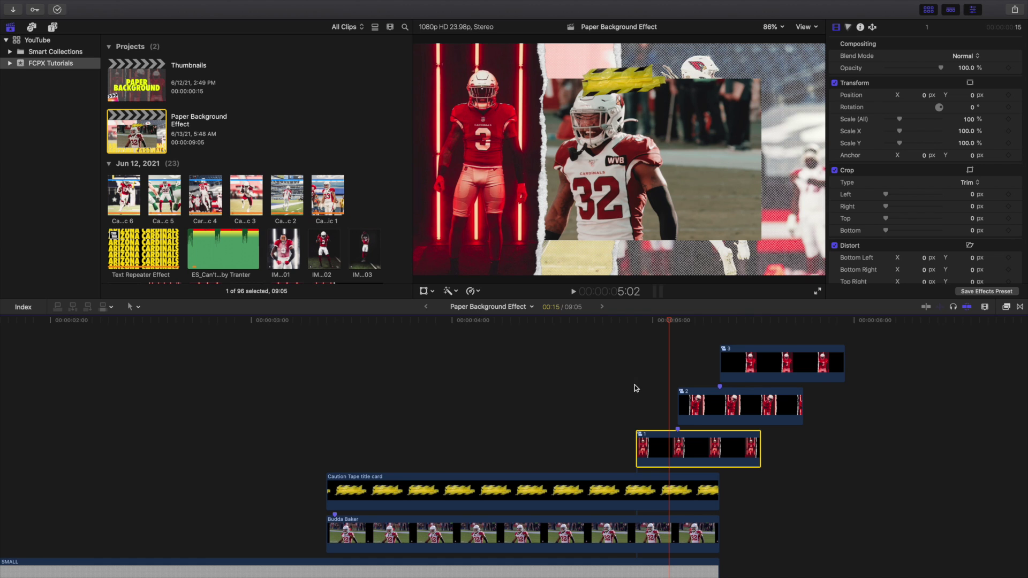
scroll(677, 445, down, 1)
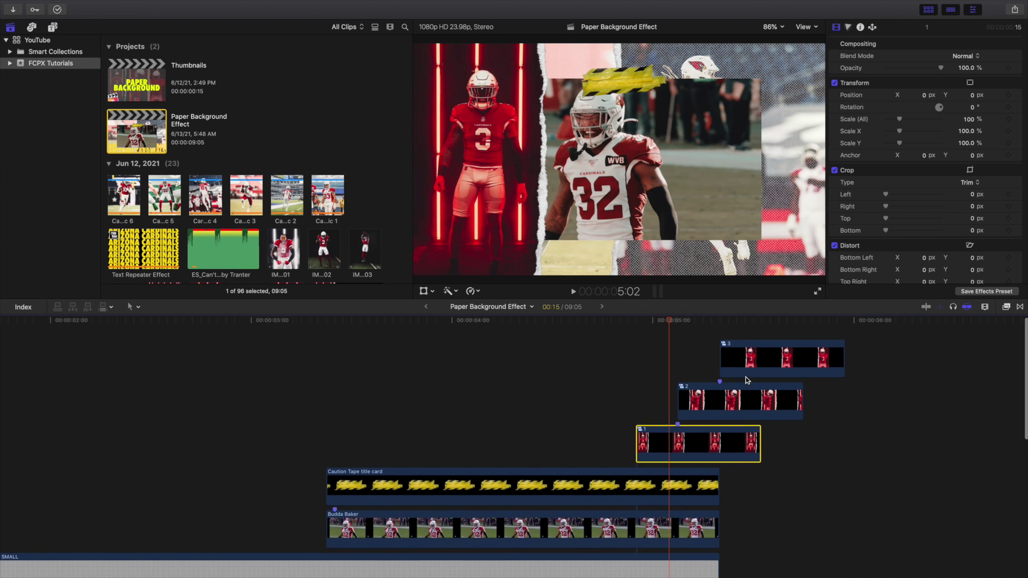
scroll(636, 412, down, 1)
click(636, 403)
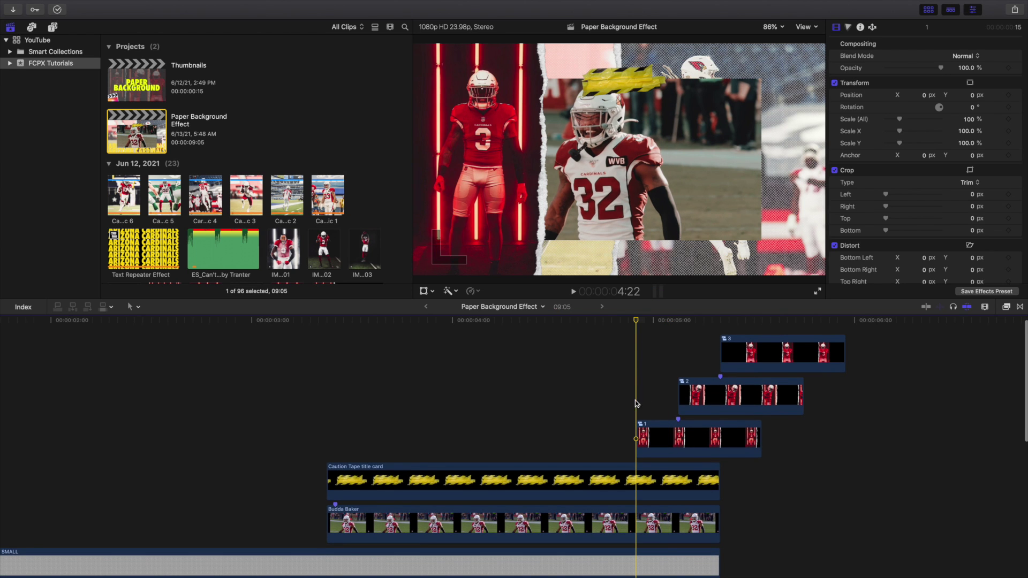
click(730, 401)
click(695, 438)
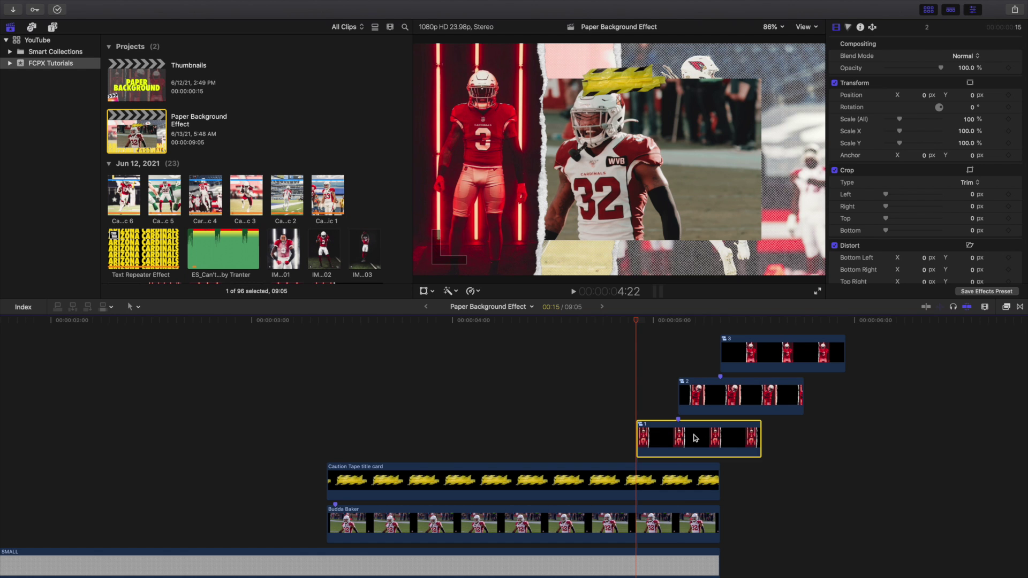
Step: Undo breaking apart the Paper Collage Effect compound clip
key(super+z)
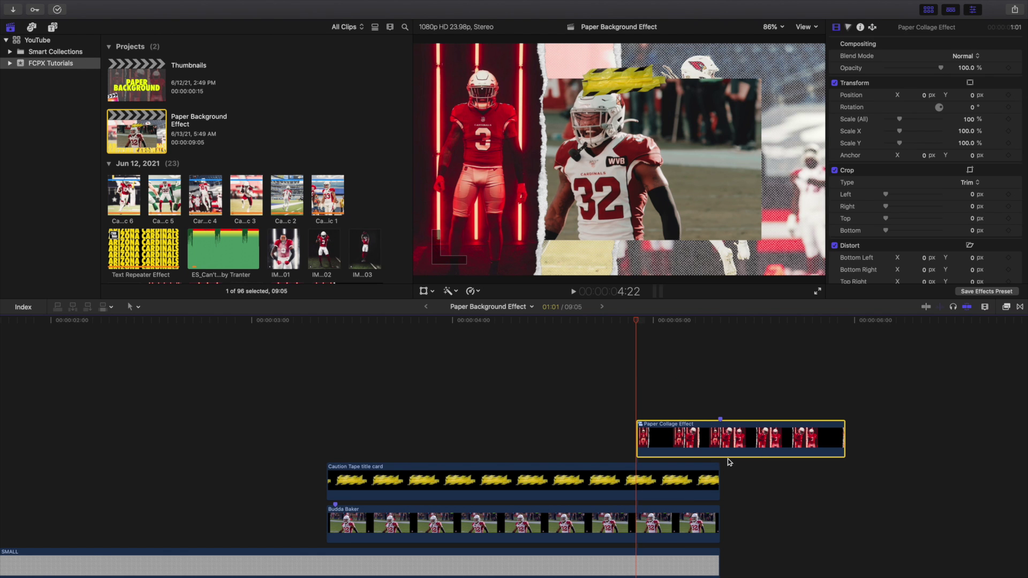
scroll(729, 460, down, 2)
scroll(732, 462, right, 3)
scroll(732, 462, down, 2)
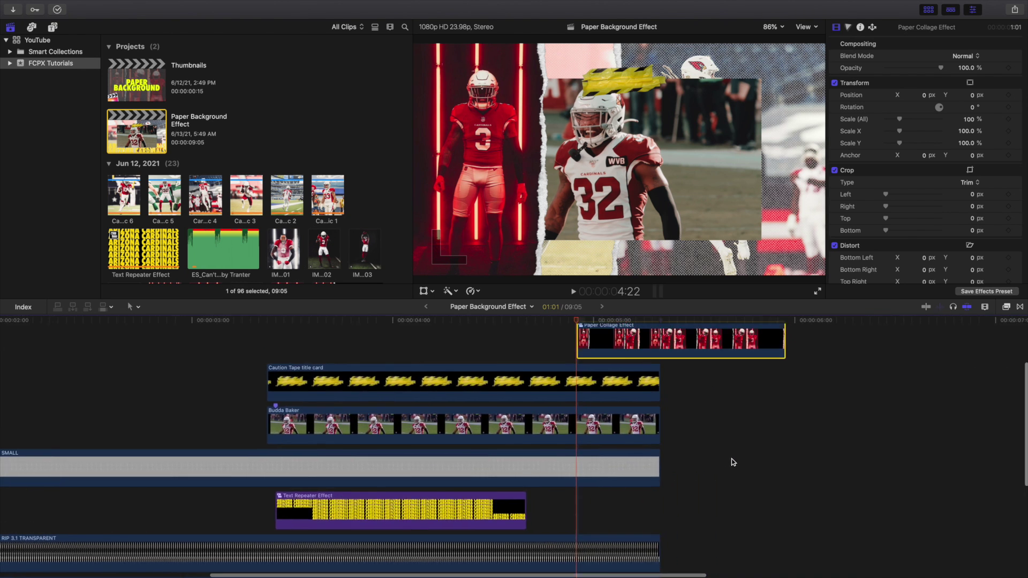
Step: Preview the end of the Paper Collage Effect from 5:08 to 5:21
click(667, 356)
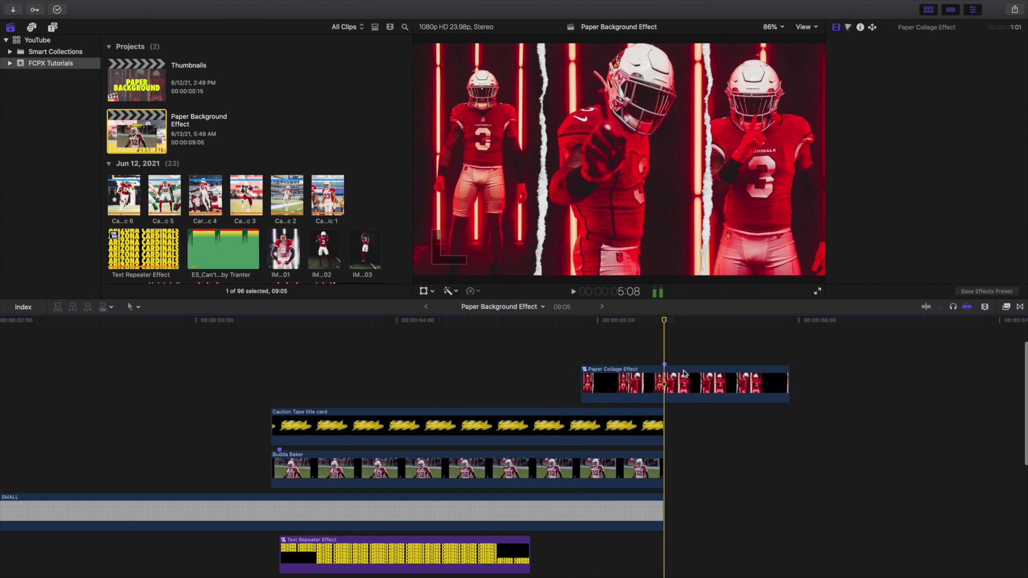
scroll(705, 402, down, 6)
key(space)
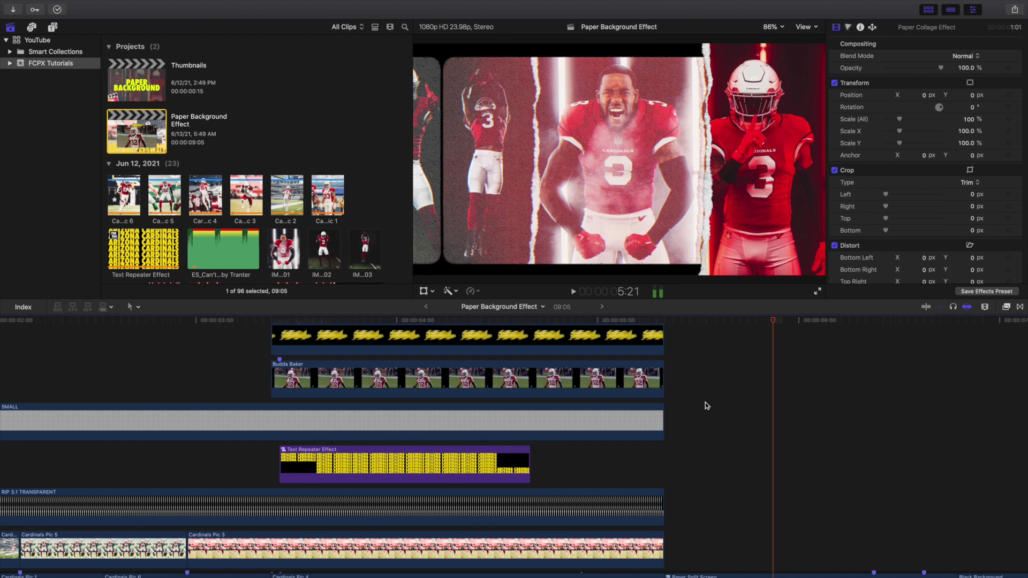
Step: Select the Paper Split Screen compound clip and compare it with its 09 effect turned off and back on
scroll(705, 405, down, 3)
scroll(706, 406, right, 6)
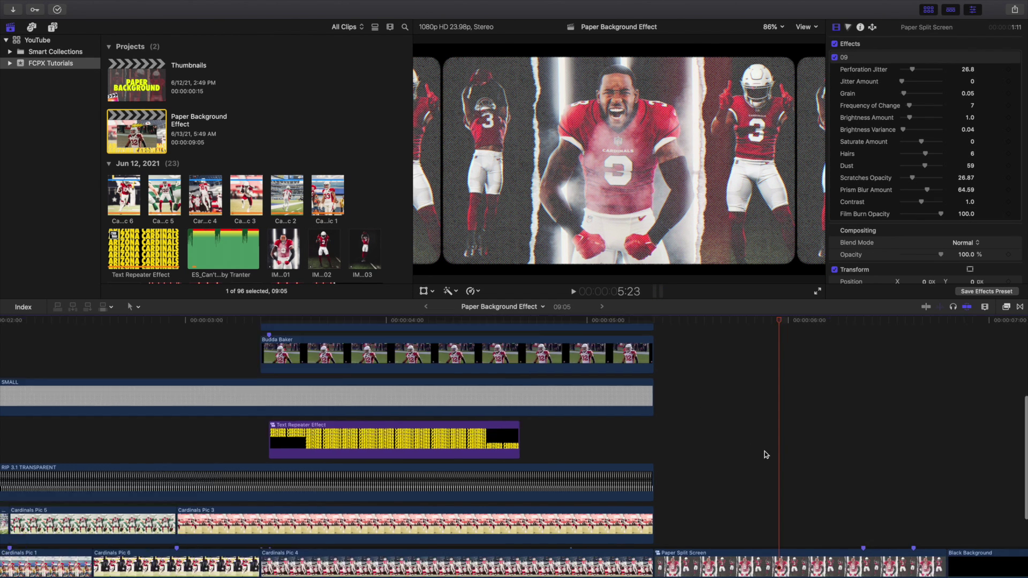
click(682, 514)
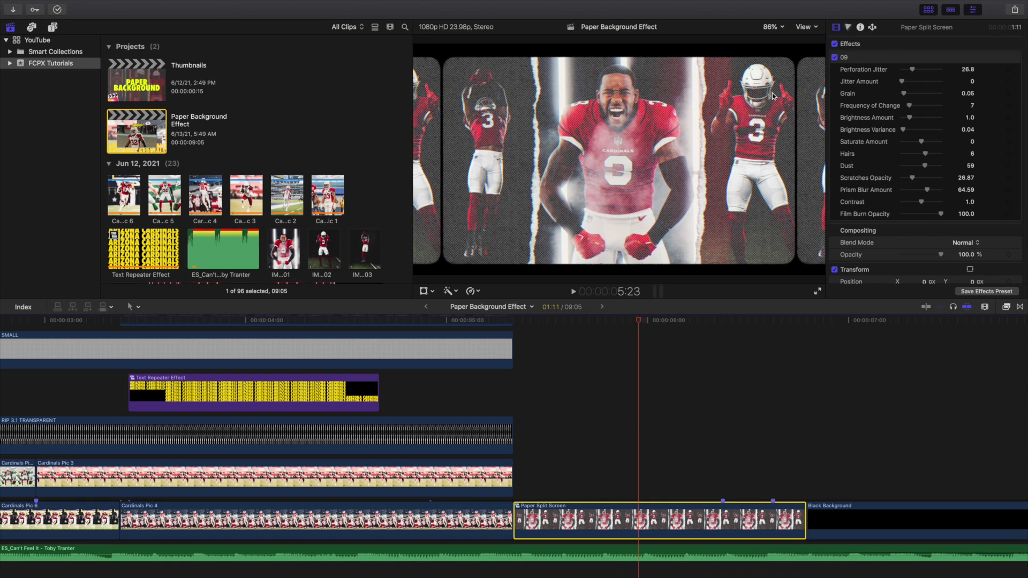
click(835, 57)
click(835, 57)
Step: Break apart the Paper Split Screen compound clip and inspect its RIP 3.1 TRANSPARENT overlays and the Draw Mask on IMG_0001
key(super+shift+g)
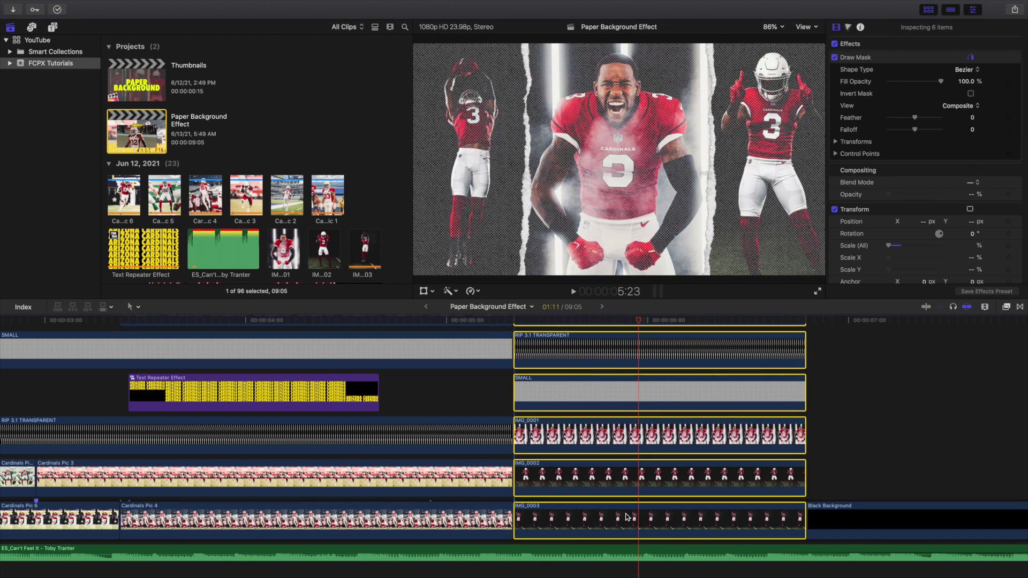
scroll(641, 442, up, 3)
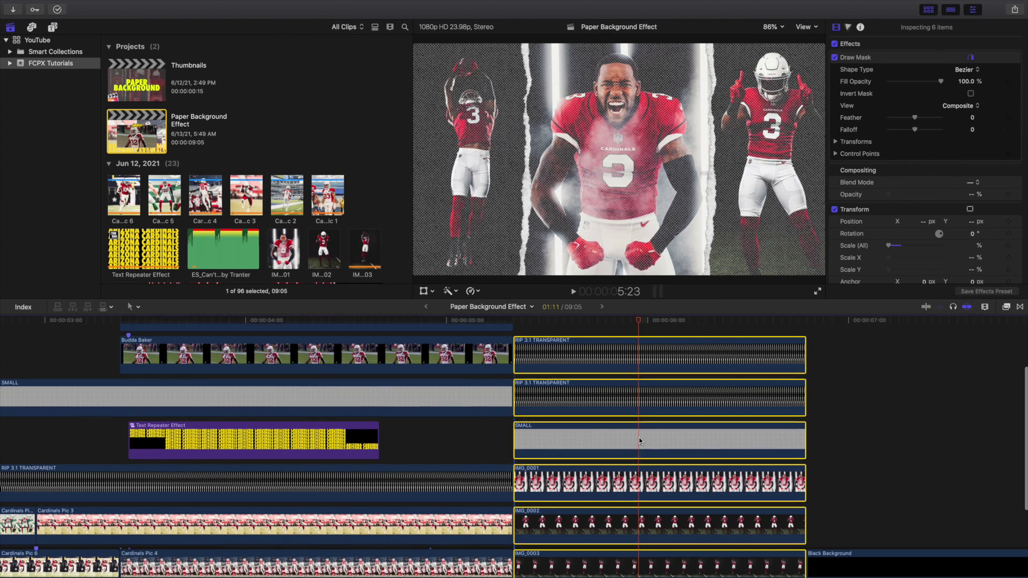
scroll(640, 441, up, 3)
click(639, 368)
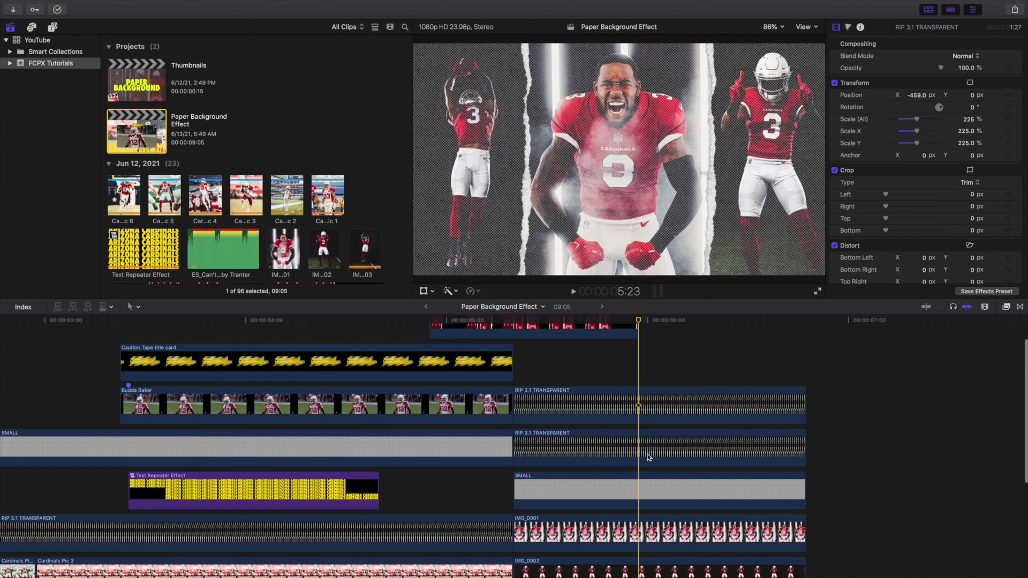
scroll(649, 458, down, 6)
click(631, 445)
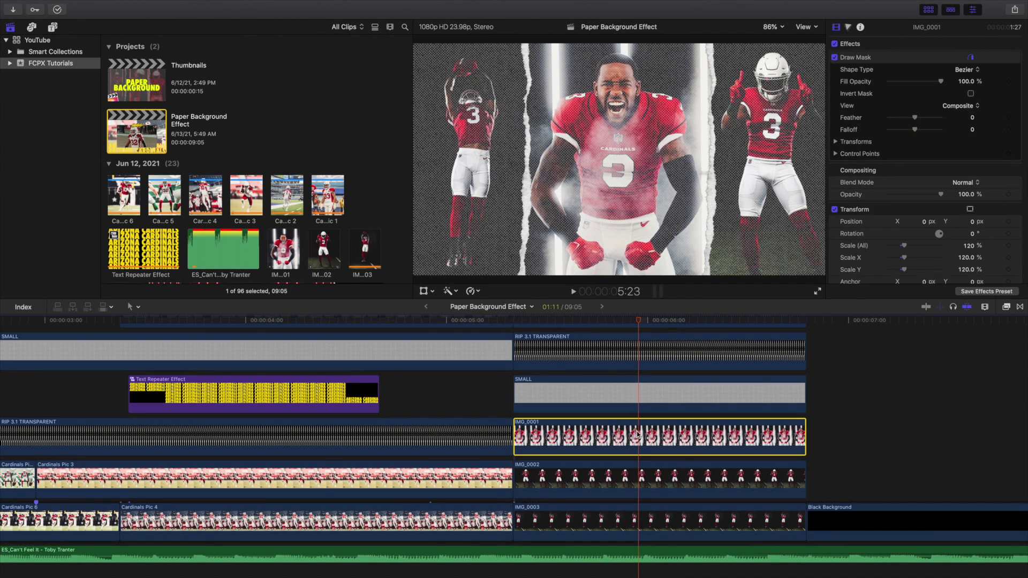
click(878, 59)
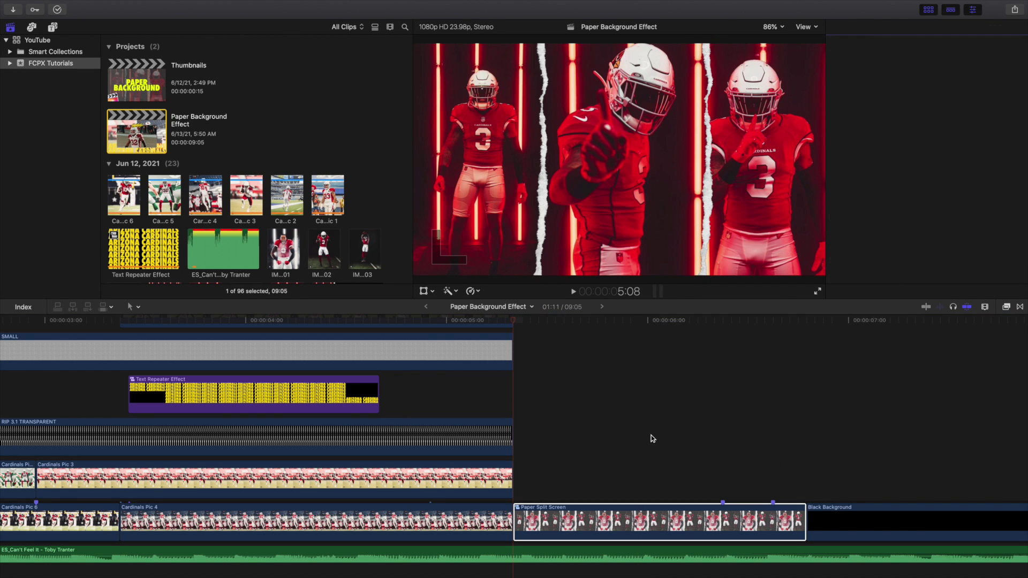
Step: Place the playhead within Paper Split Screen at 6:03 and look through the media library down to the Caution Tape title card
click(652, 438)
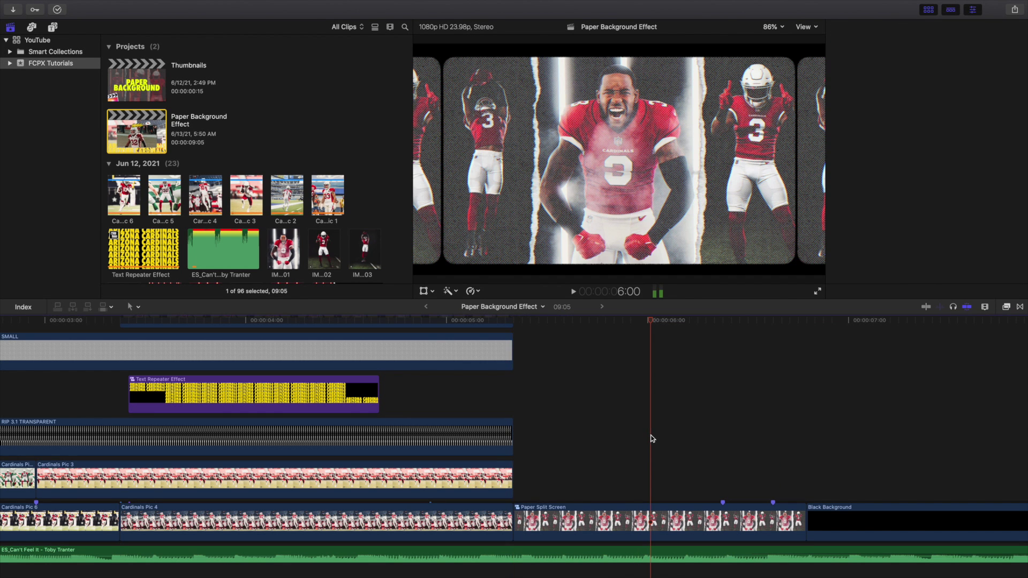
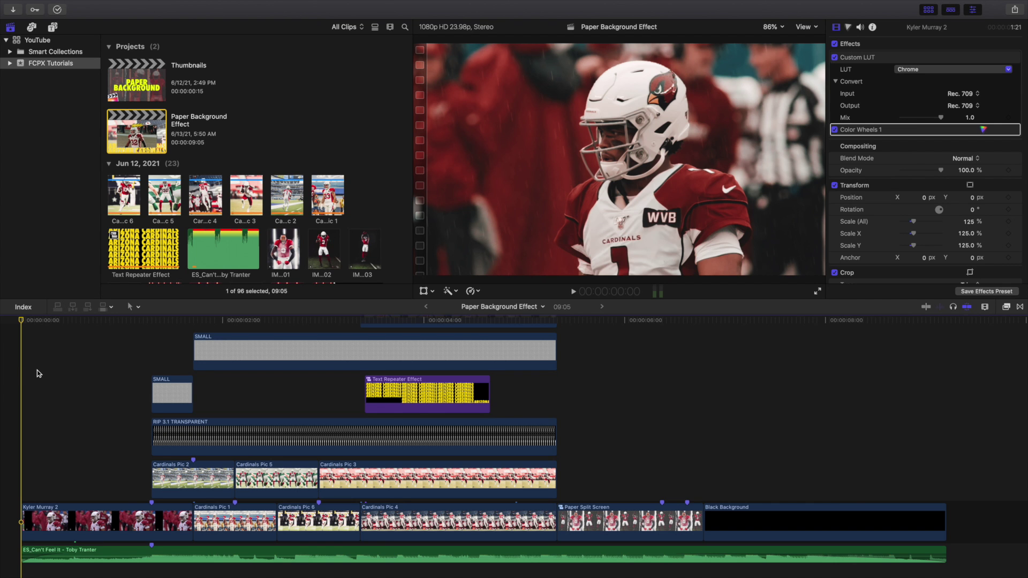
click(639, 464)
scroll(258, 162, down, 10)
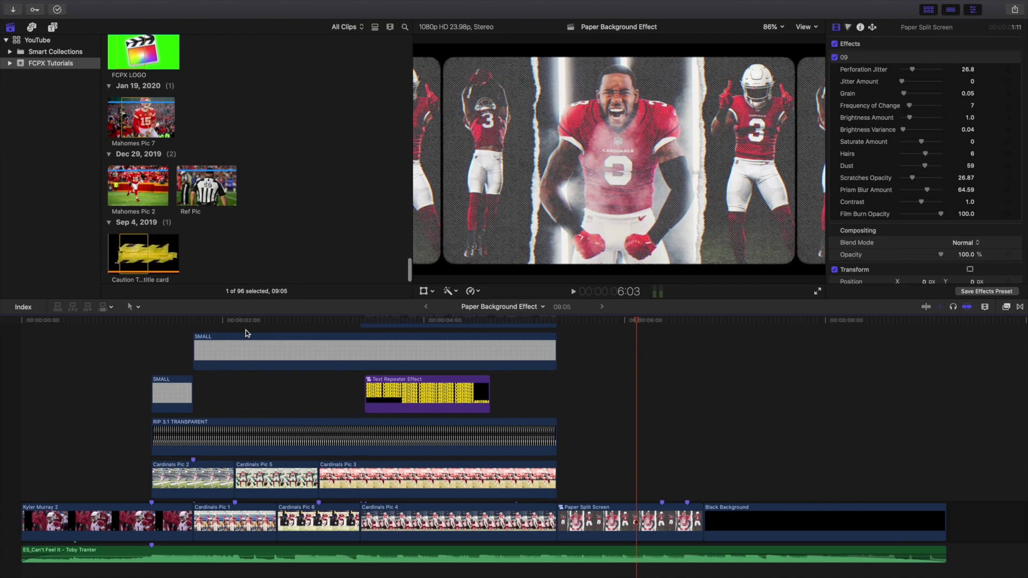
Step: Select the long SMALL halftone clip at 2:03 and repeatedly disable and re-enable it to compare the image with and without it
scroll(241, 346, up, 3)
scroll(240, 346, up, 1)
click(236, 354)
click(257, 417)
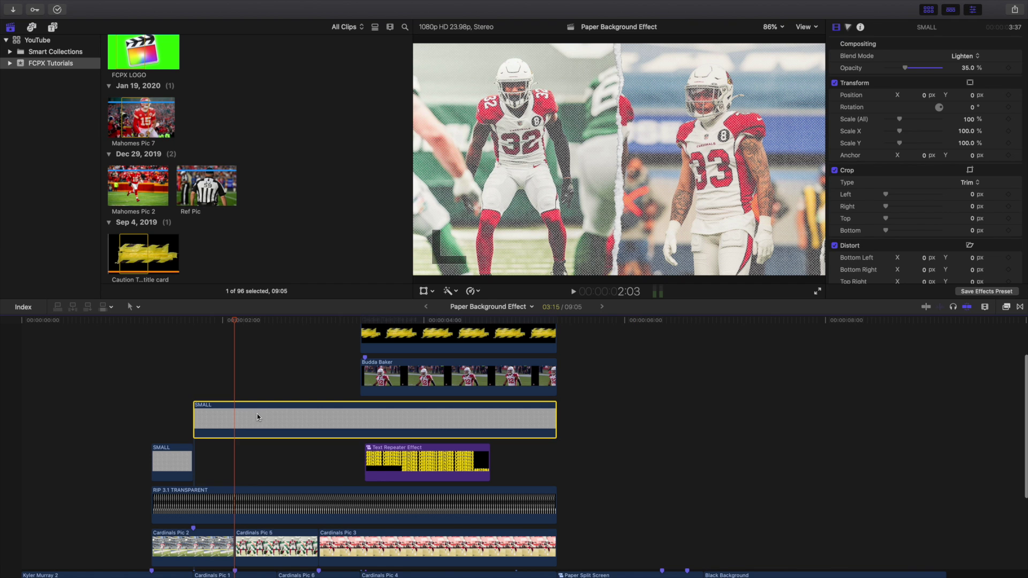
key(v)
key(v)
key(v)
key(v)
key(v)
key(v)
key(v)
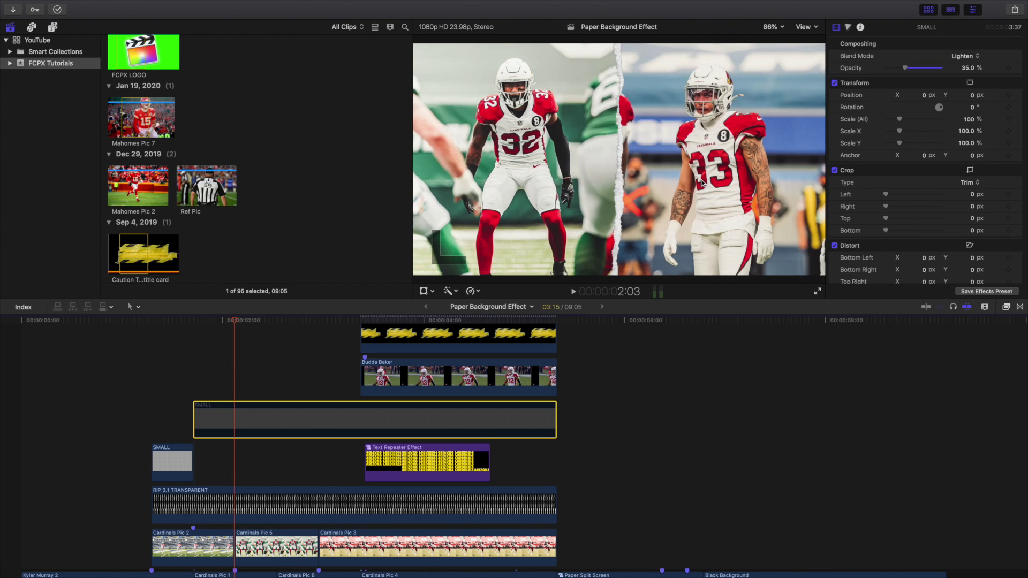
key(v)
key(v)
key(v)
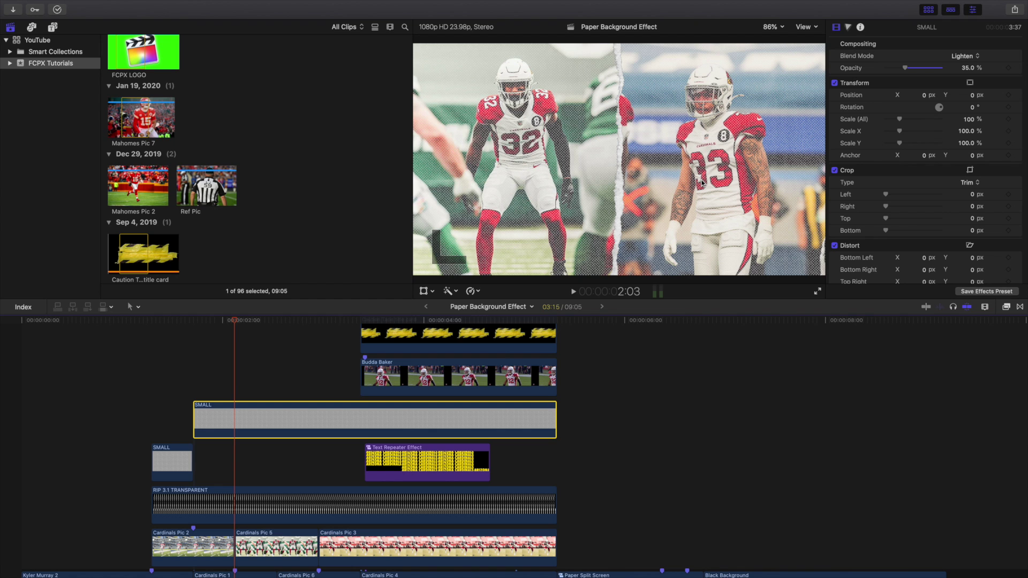
key(v)
key(v)
key(v)
key(v)
key(v)
key(v)
key(v)
key(v)
key(v)
key(v)
Step: Clear the clip selection and play the whole project from the beginning past 7:07
scroll(199, 474, down, 3)
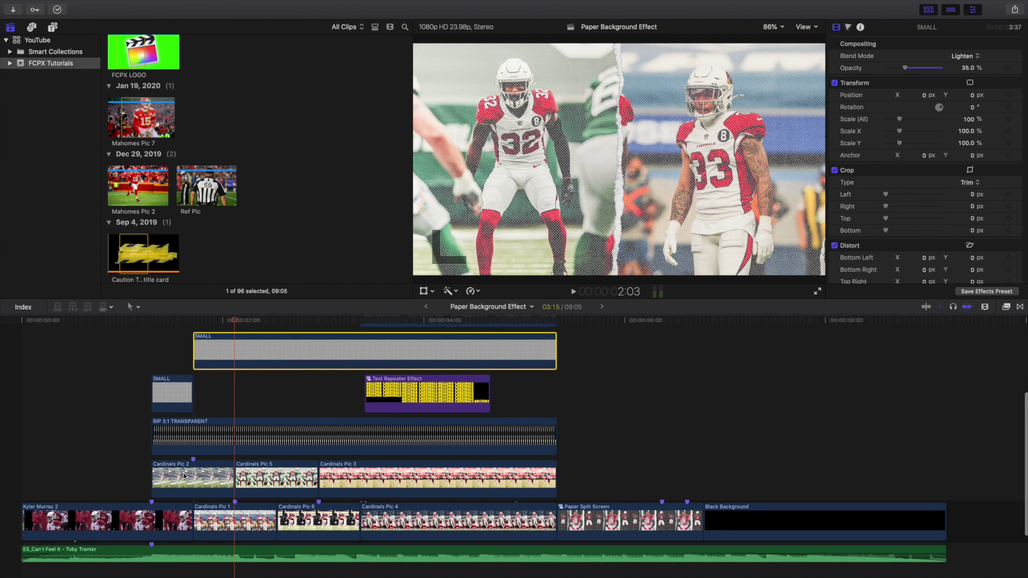
key(super+shift+a)
key(Home)
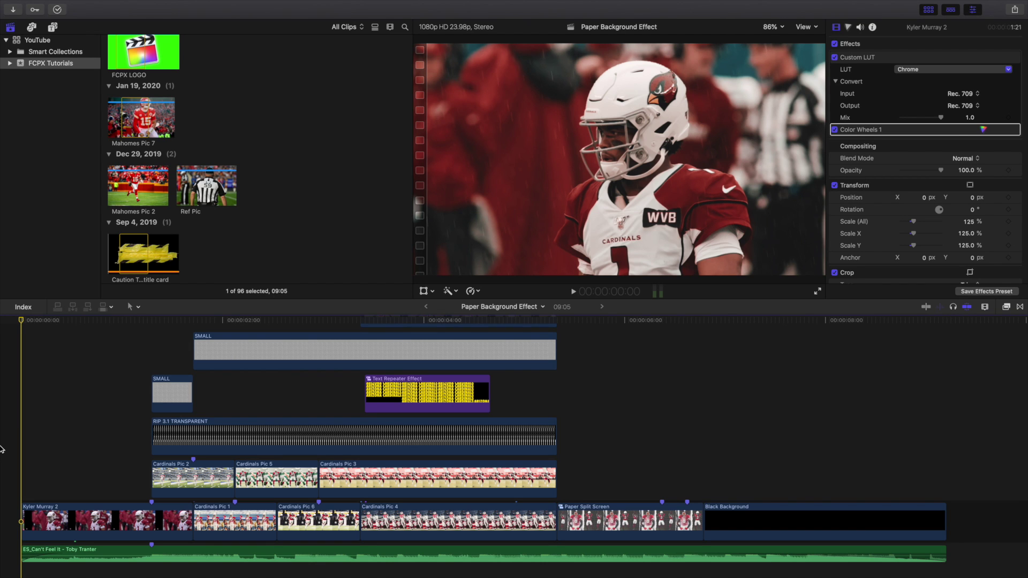
key(space)
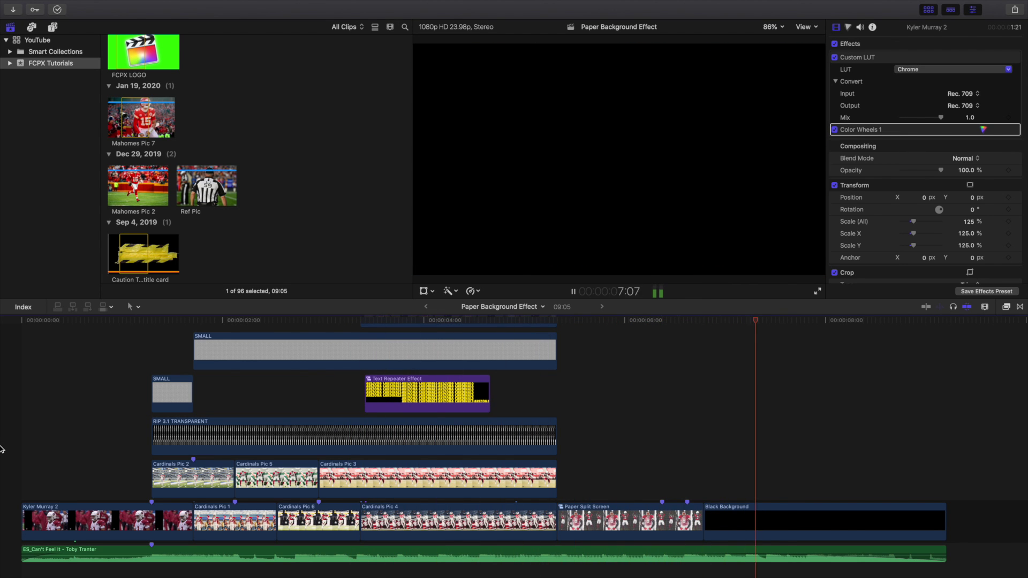
Step: Inspect the layers at 1:09: the Cardinals Pic 2 mask, the RIP 3.1 TRANSPARENT overlay, and the short SMALL clip's mask and compositing settings
click(163, 370)
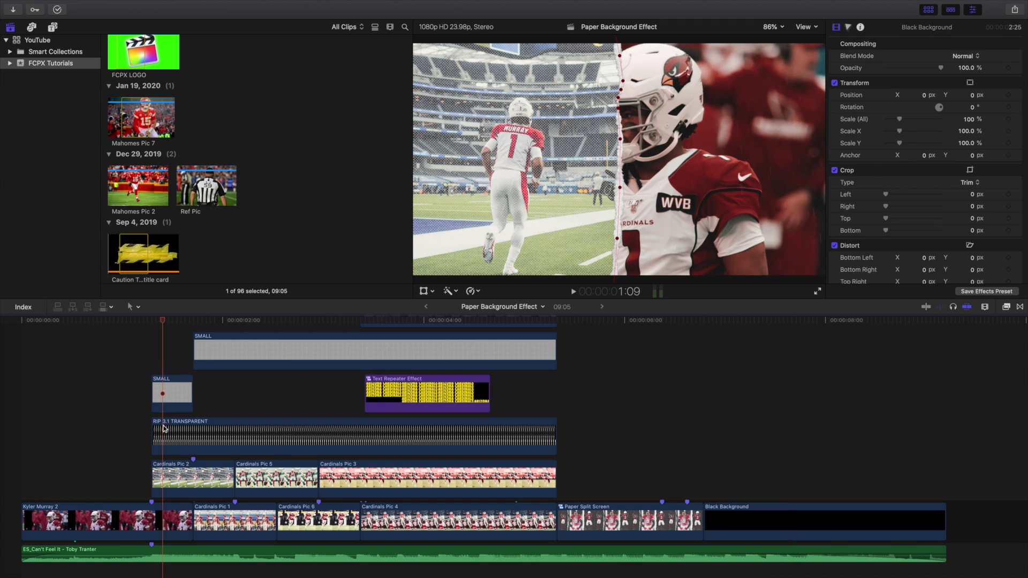
click(170, 482)
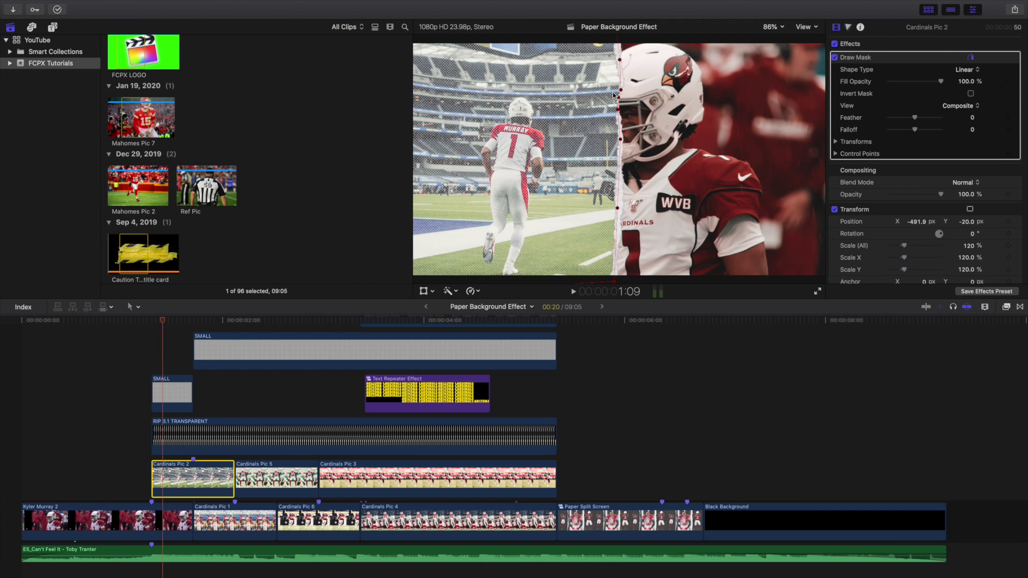
click(171, 430)
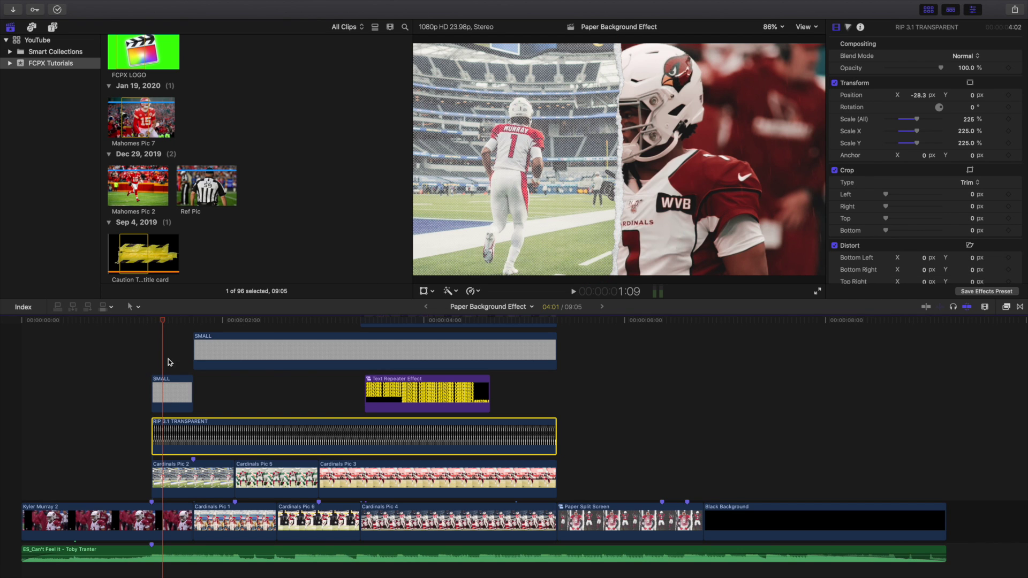
click(159, 396)
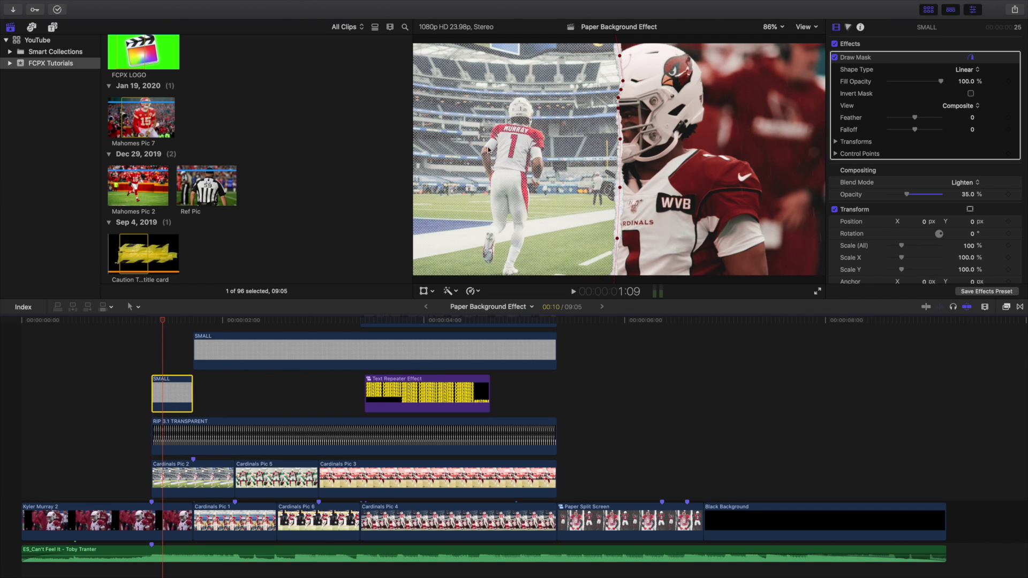
scroll(980, 182, down, 2)
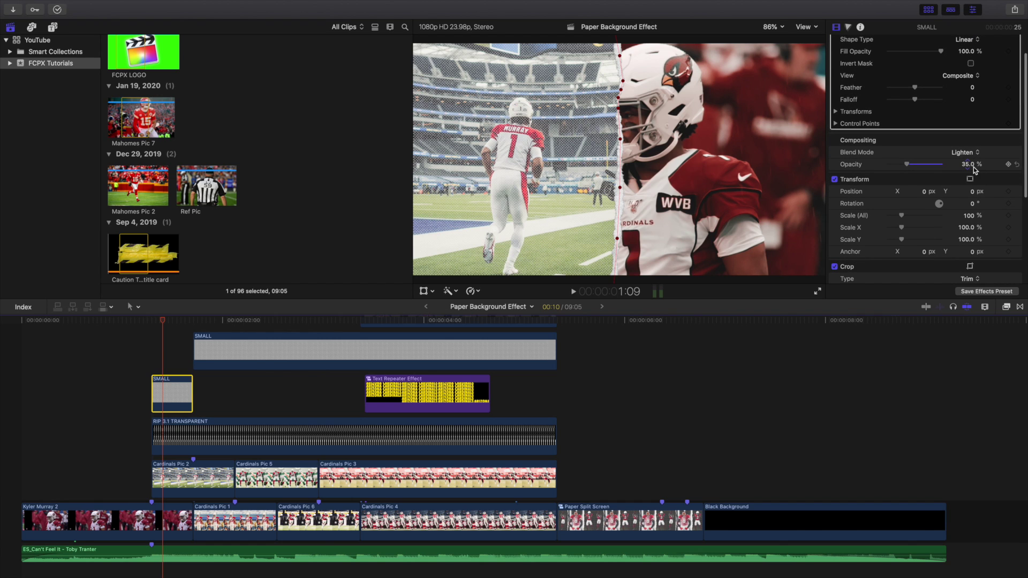
scroll(901, 157, up, 1)
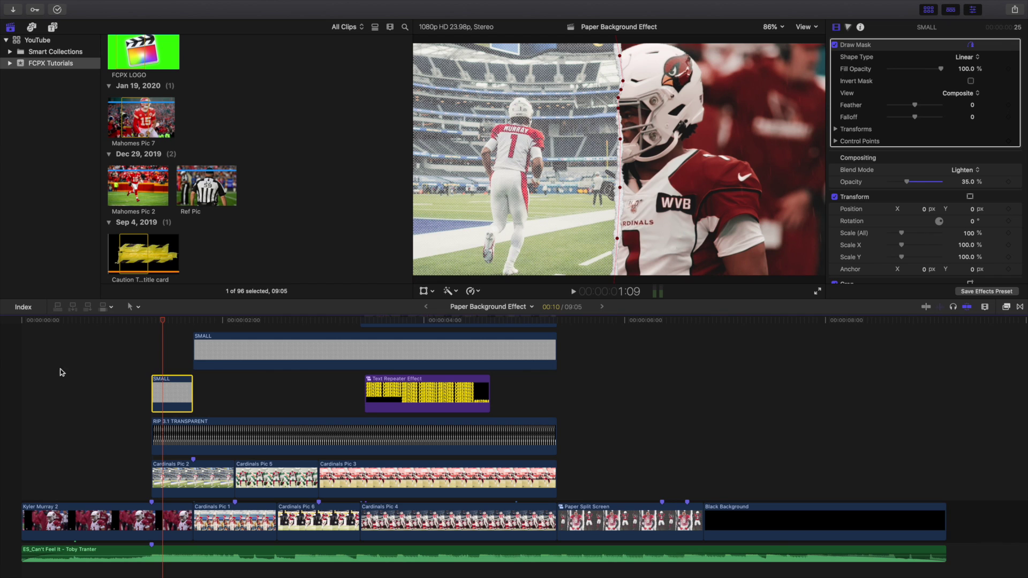
Step: Replay the project from the start through the Paper Split Screen section and return the playhead to the beginning
click(8, 385)
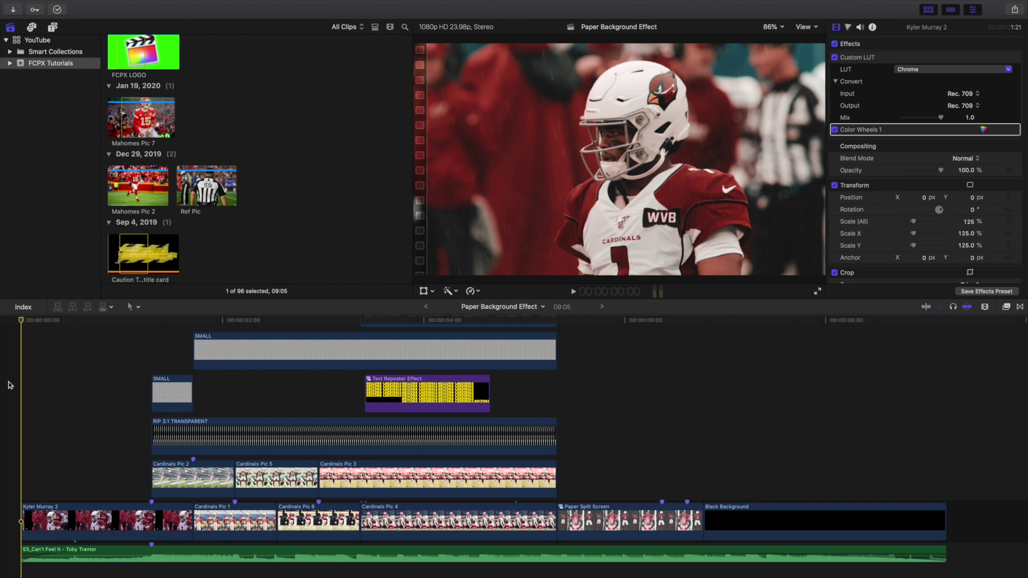
key(space)
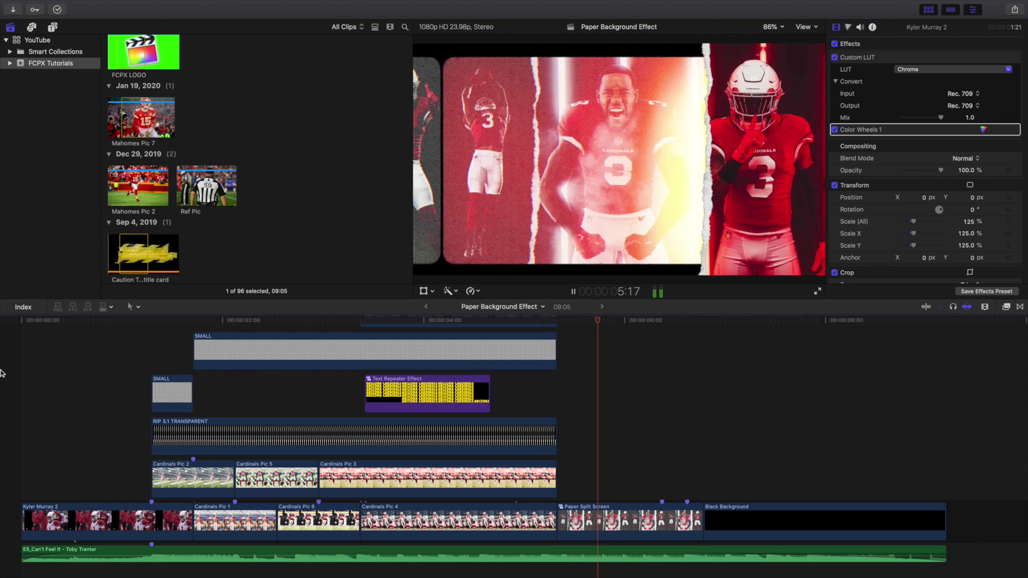
key(Home)
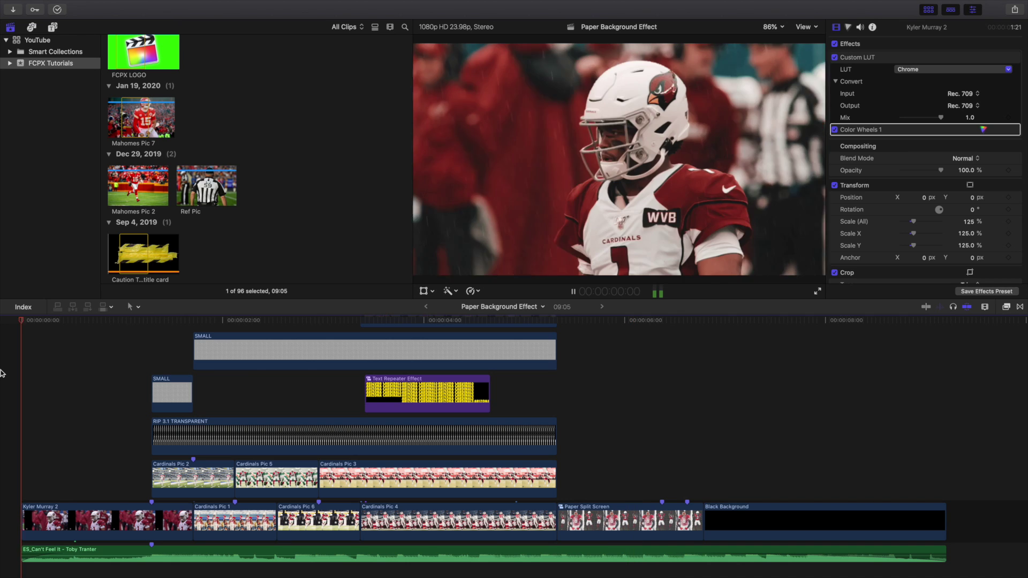